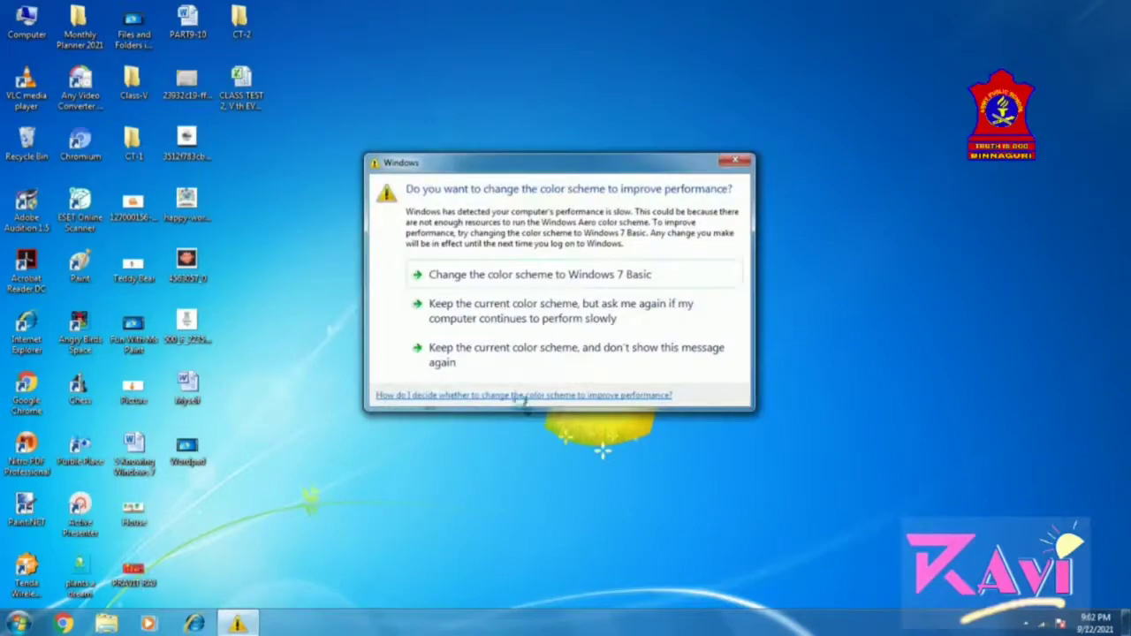
# - Switch the colour scheme to Windows 7 Basic, start Microsoft Word 2010 and dismiss the activation wizard
pyautogui.click(545, 281)
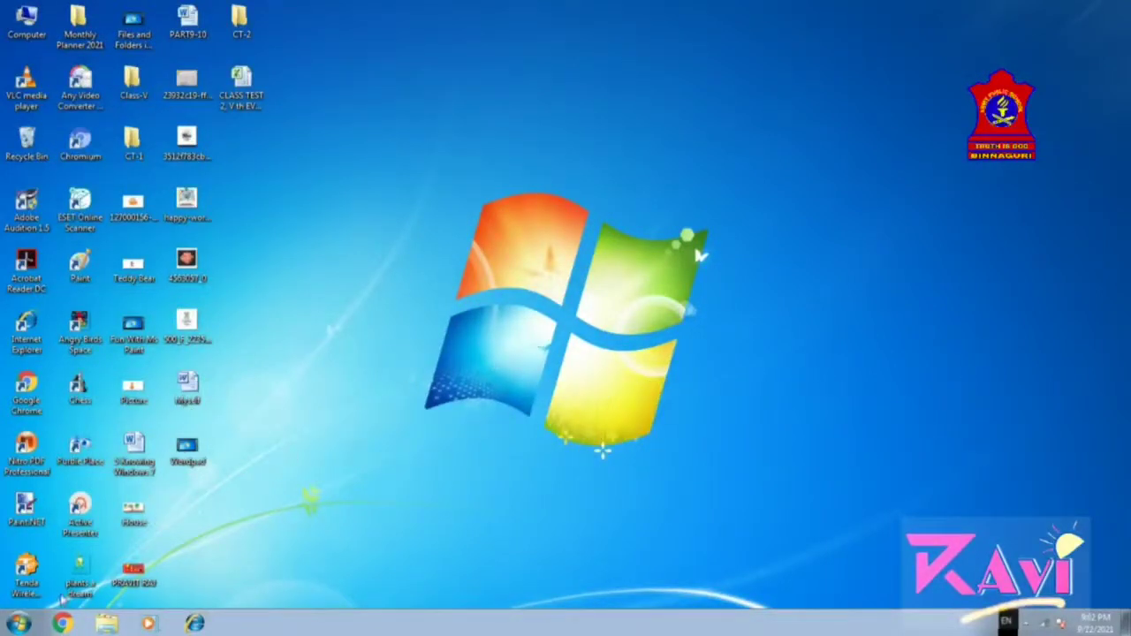
pyautogui.click(18, 624)
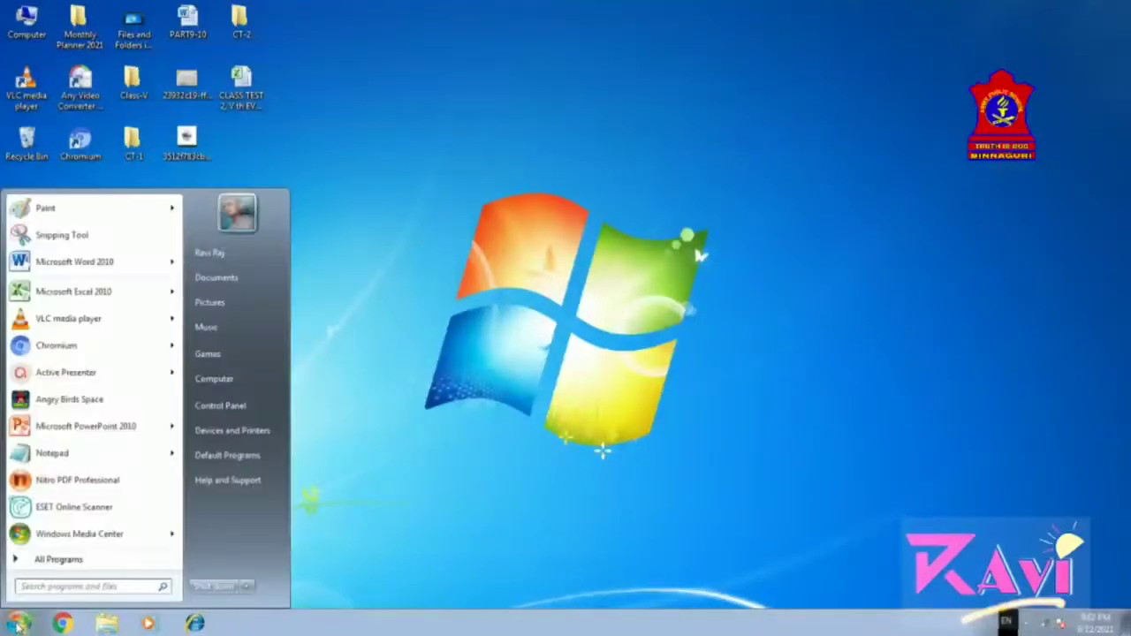
pyautogui.click(53, 559)
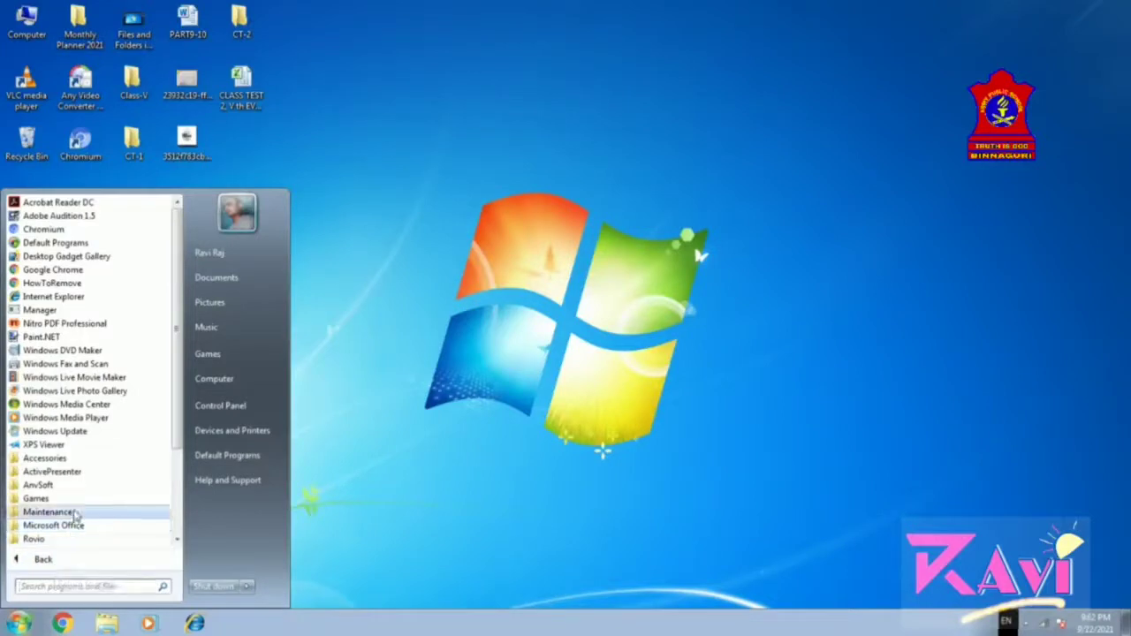
pyautogui.click(72, 527)
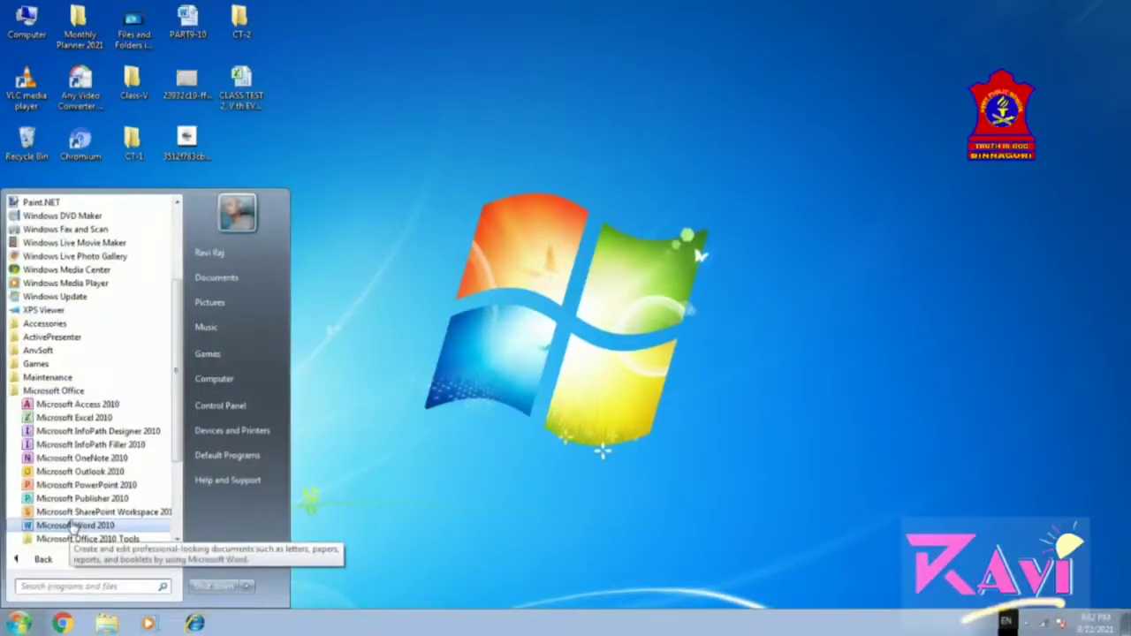
pyautogui.click(74, 527)
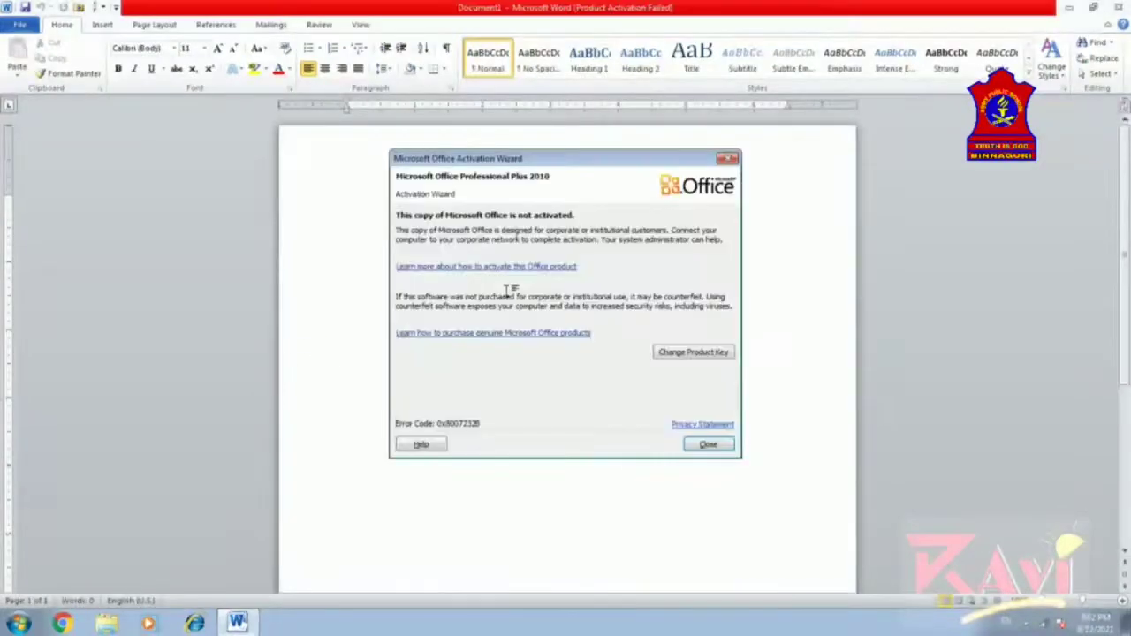
pyautogui.click(717, 445)
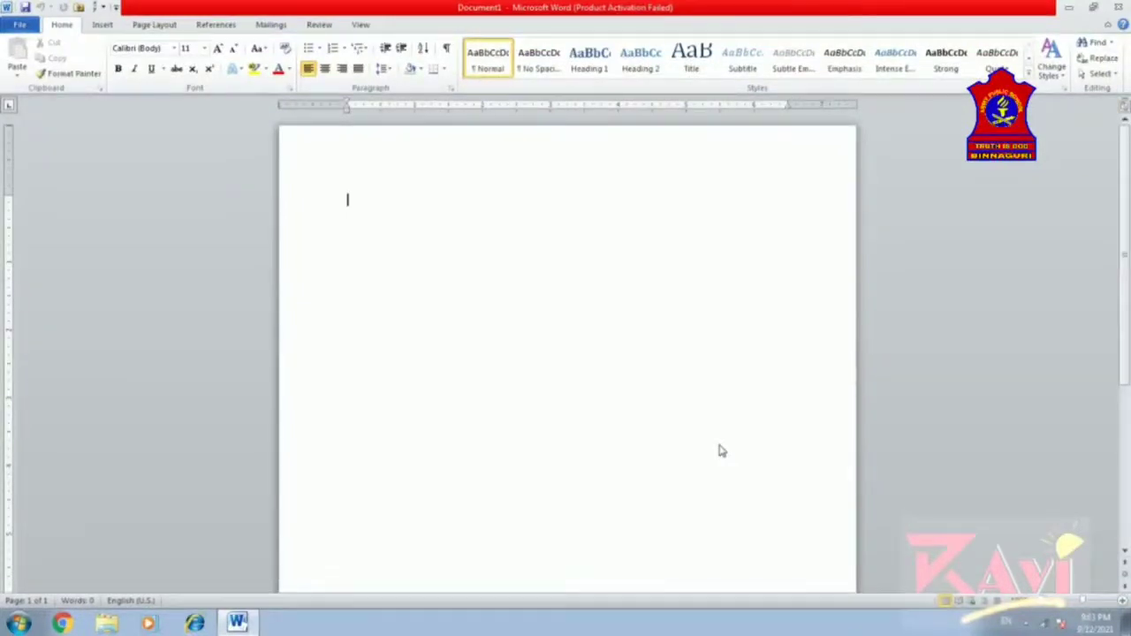
# - Look over the File view with its recent documents and return to the blank document
pyautogui.click(21, 25)
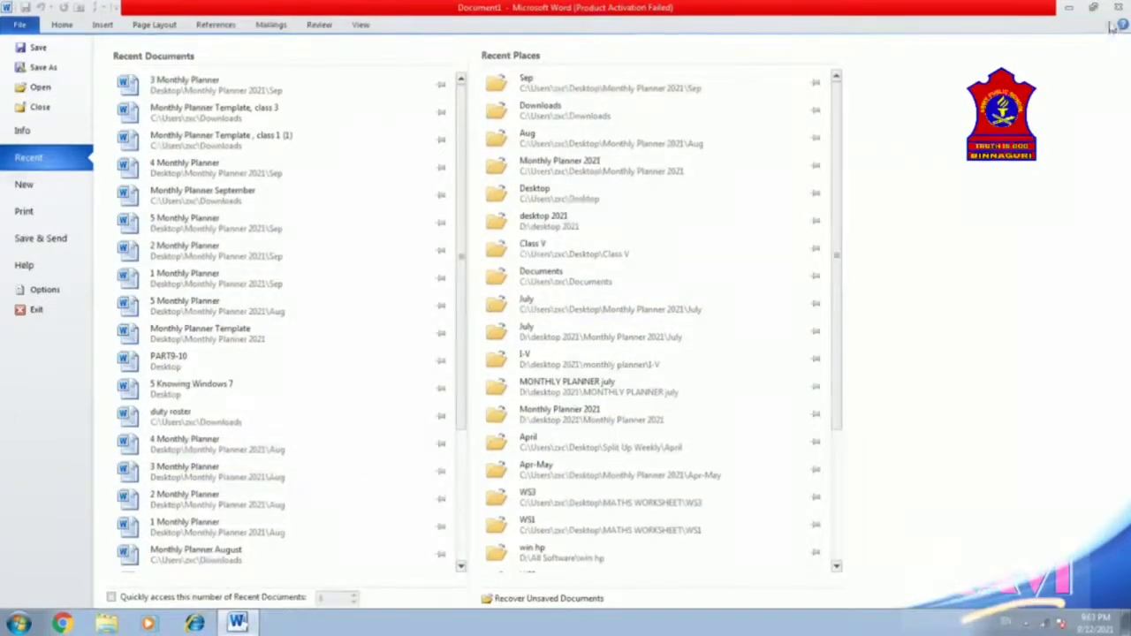
pyautogui.click(22, 26)
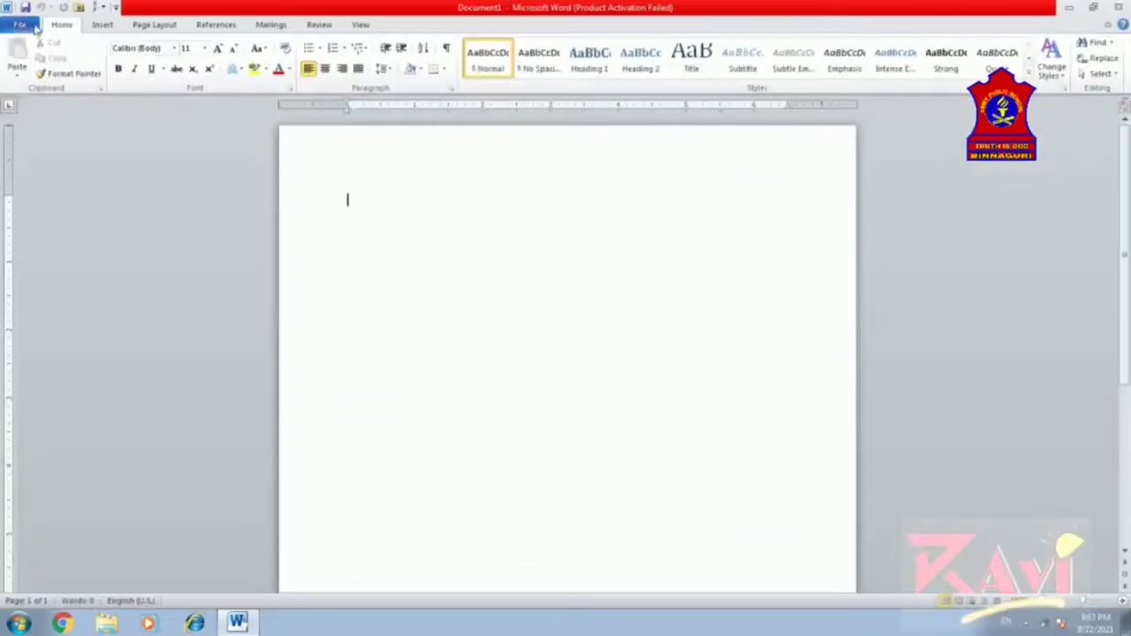
# - Open the Myself document from the desktop, copy all of its text and close the document
pyautogui.click(1068, 7)
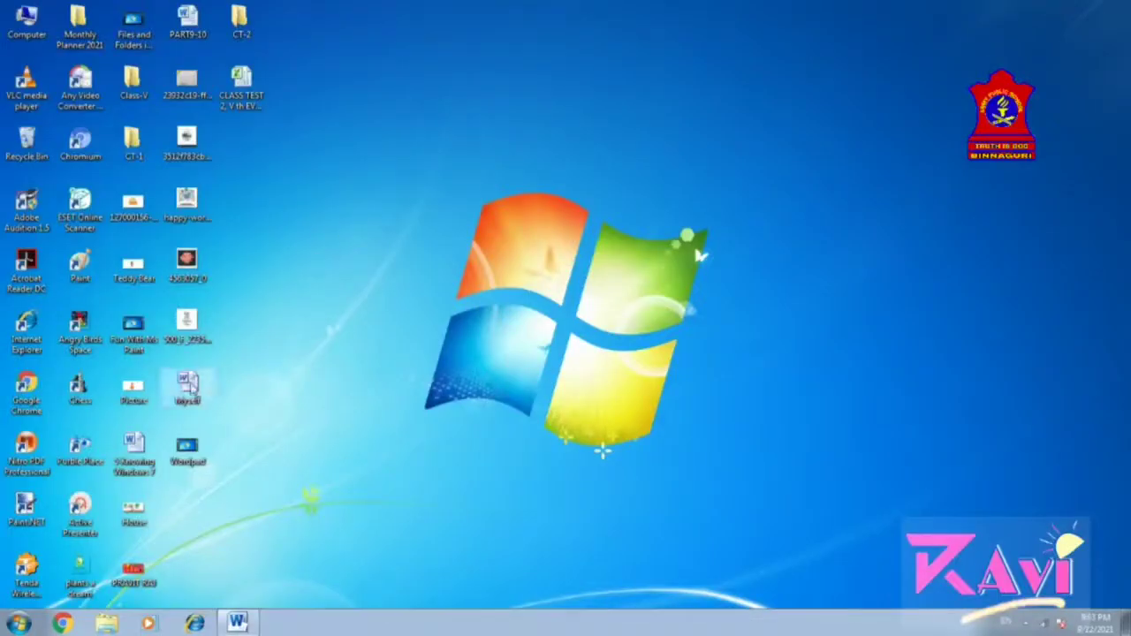
pyautogui.doubleClick(189, 382)
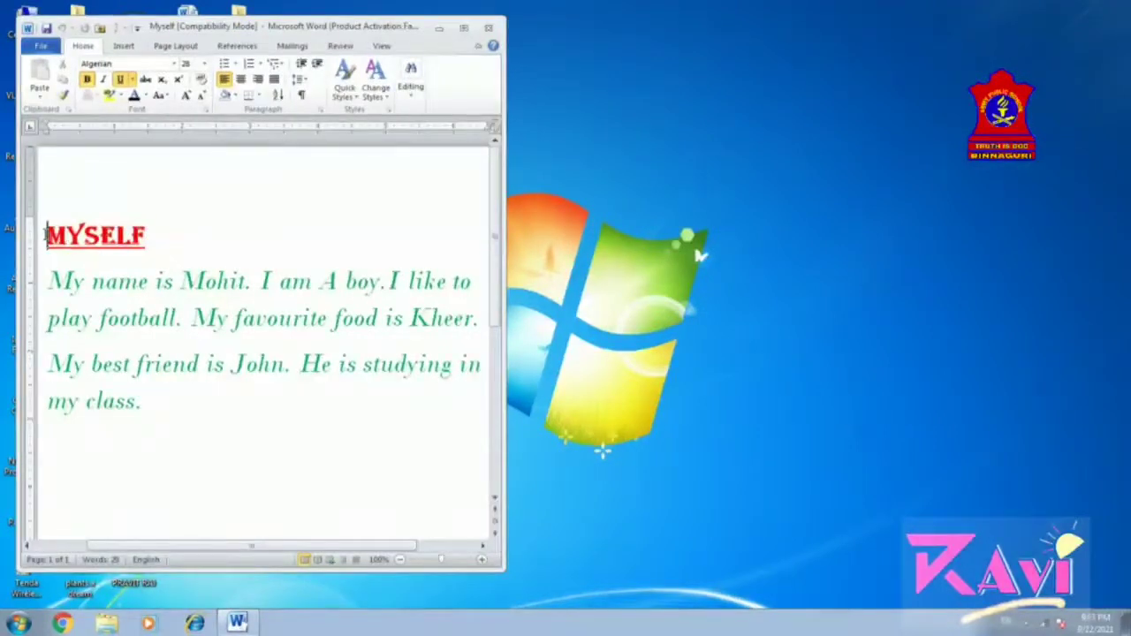
pyautogui.moveTo(46, 235); pyautogui.dragTo(251, 468)
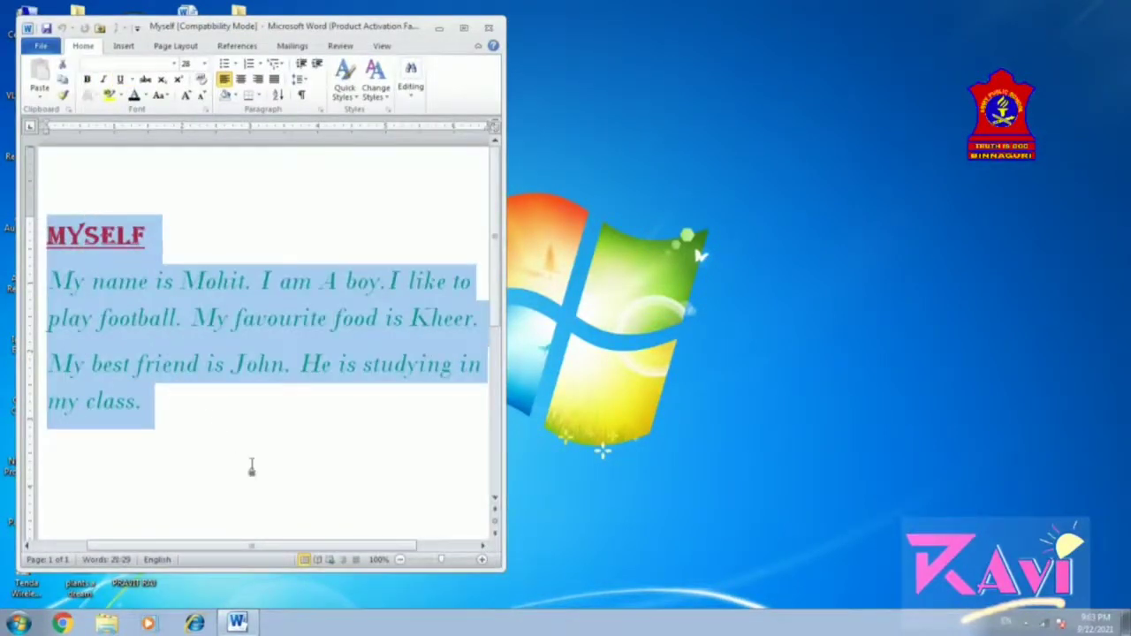
pyautogui.hotkey('ctrl', 'c')
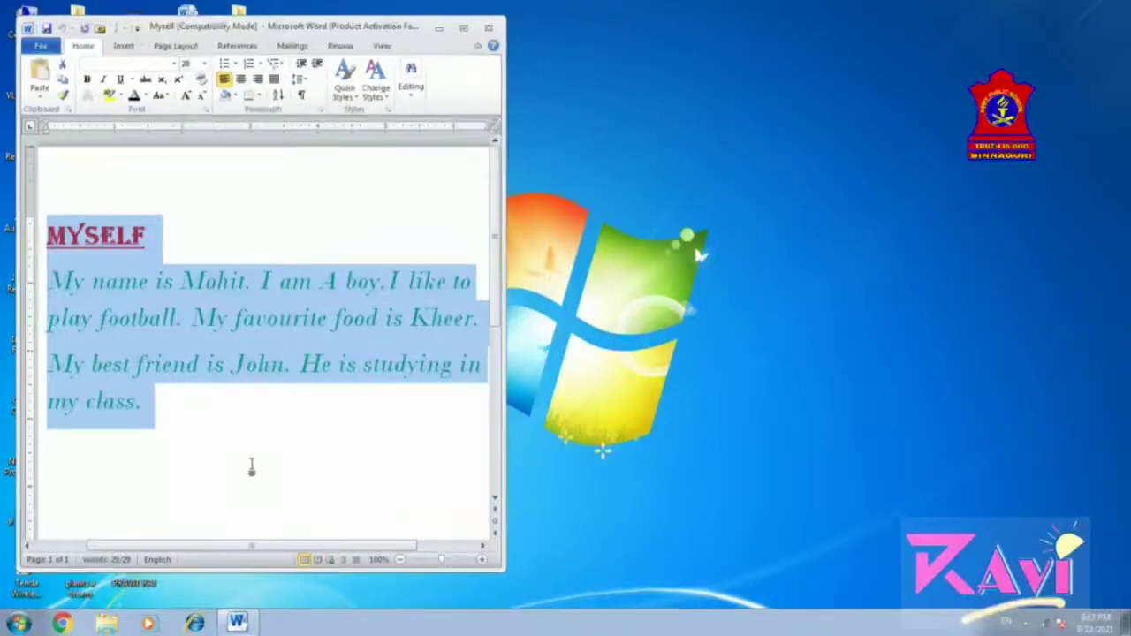
pyautogui.click(489, 27)
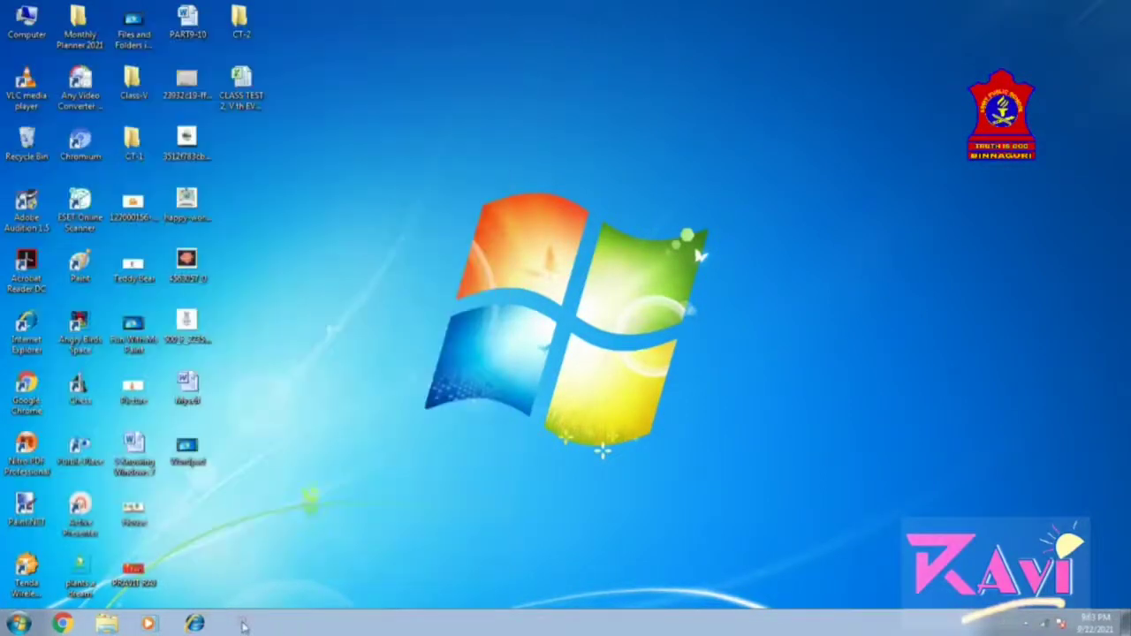
# - Start Microsoft Word 2010 again in a maximized window and paste the copied text into the blank document
pyautogui.click(26, 613)
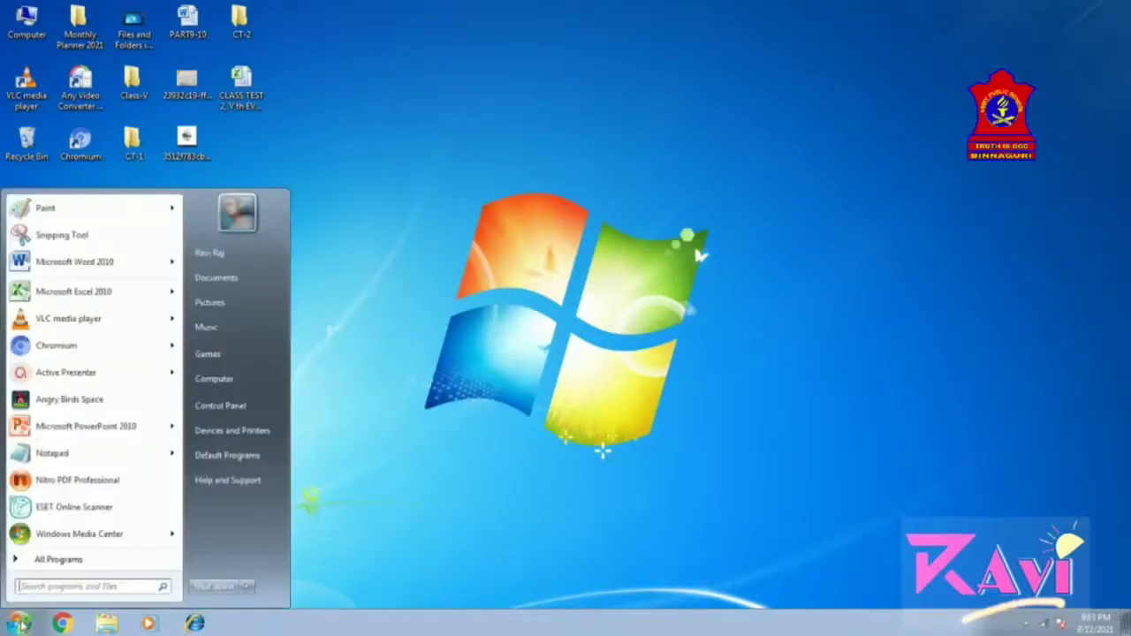
pyautogui.click(49, 558)
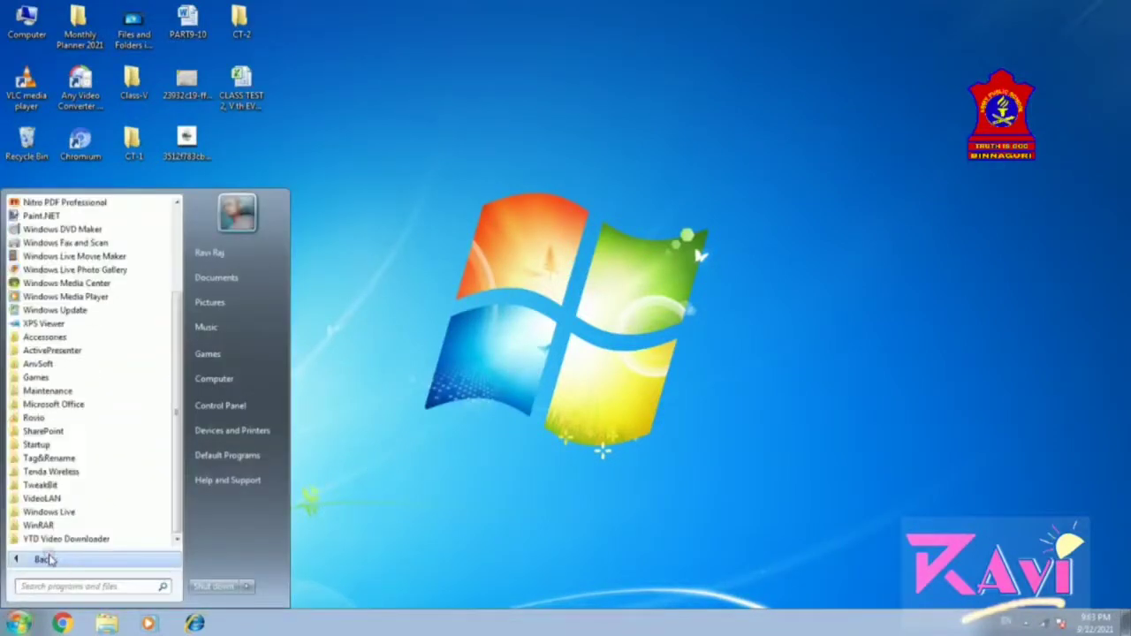
pyautogui.click(55, 404)
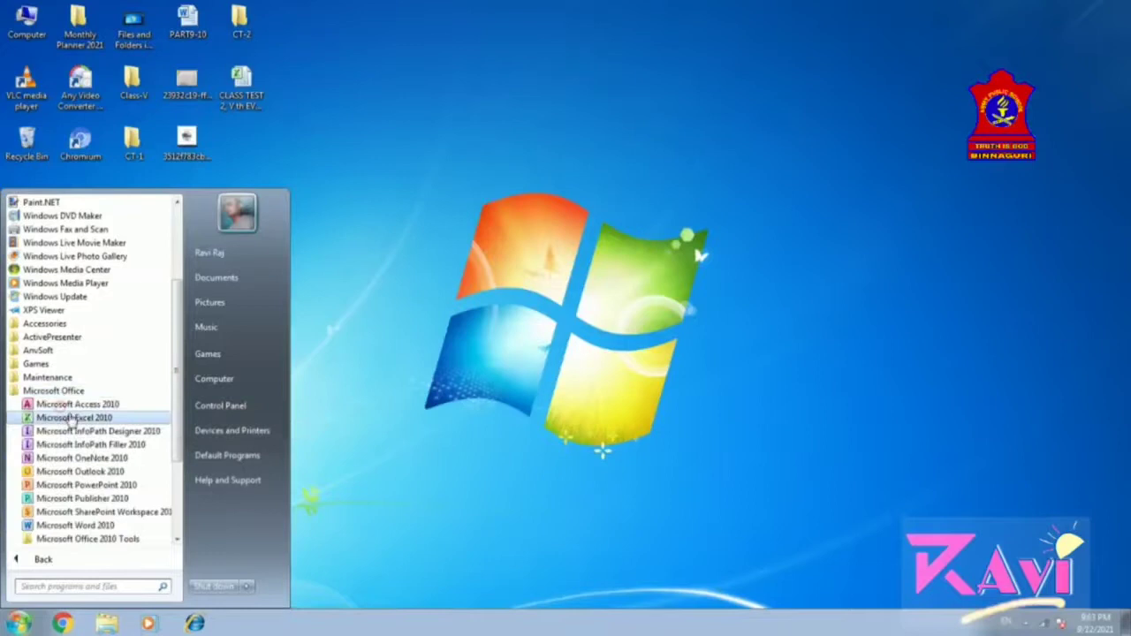
pyautogui.click(75, 525)
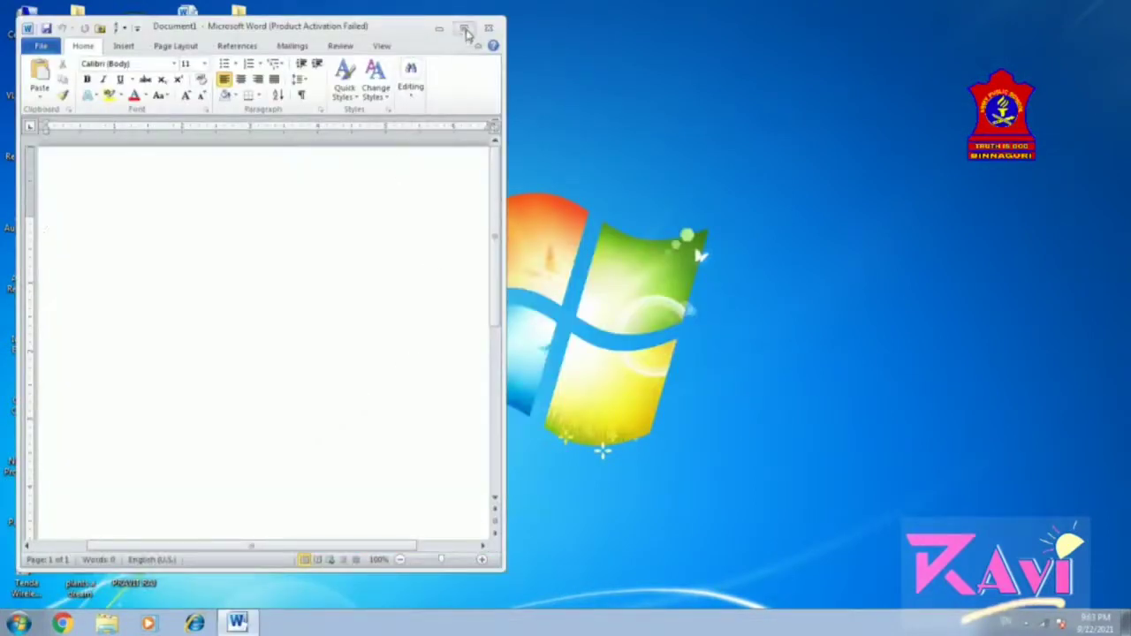
pyautogui.click(463, 28)
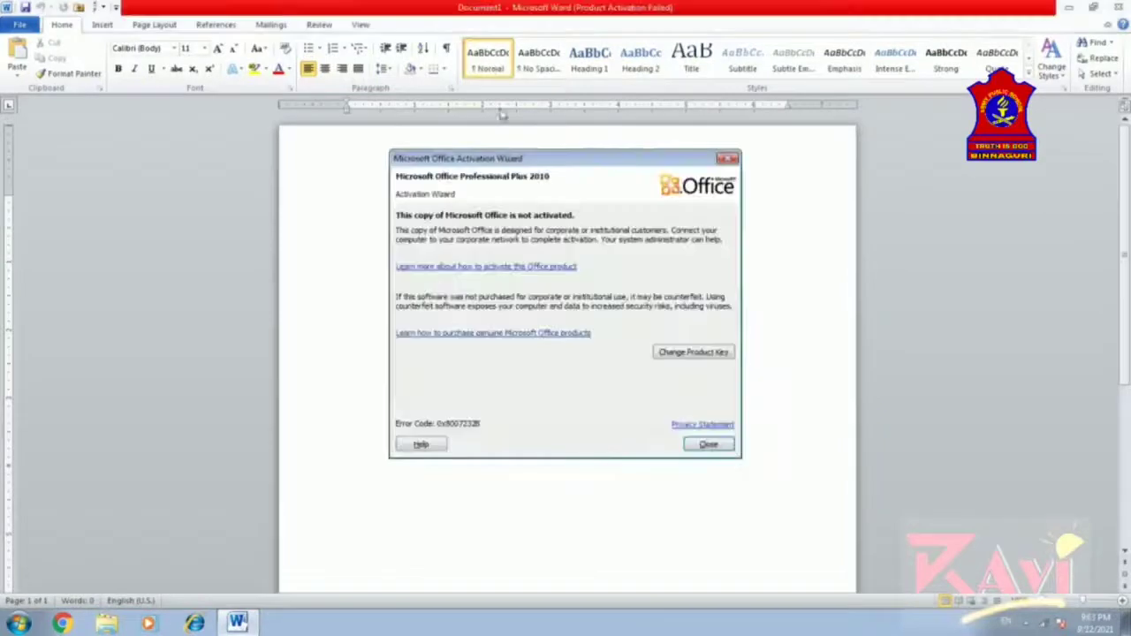
pyautogui.click(708, 444)
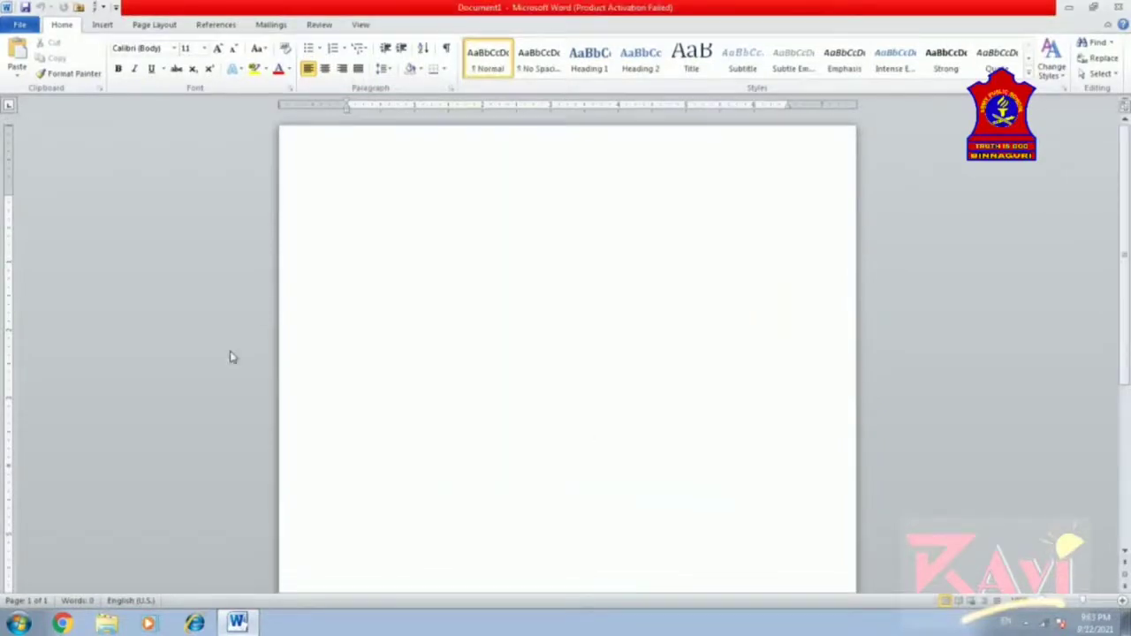
pyautogui.hotkey('ctrl', 'v')
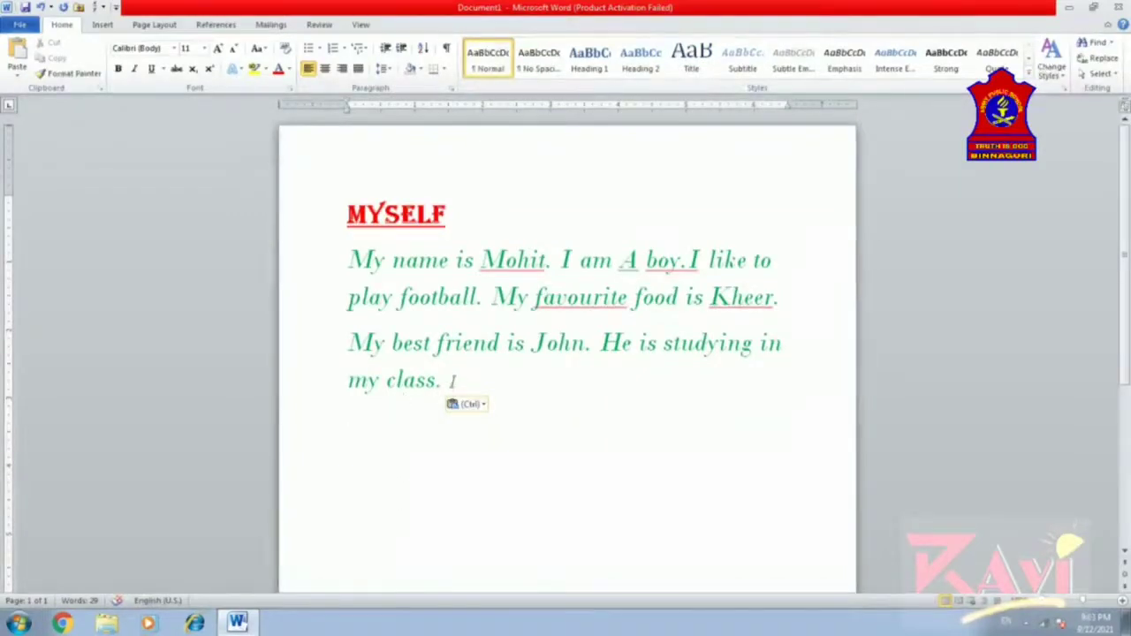
# - Change the font colour of the entire pasted text, including the heading, to black
pyautogui.moveTo(448, 382); pyautogui.dragTo(372, 232)
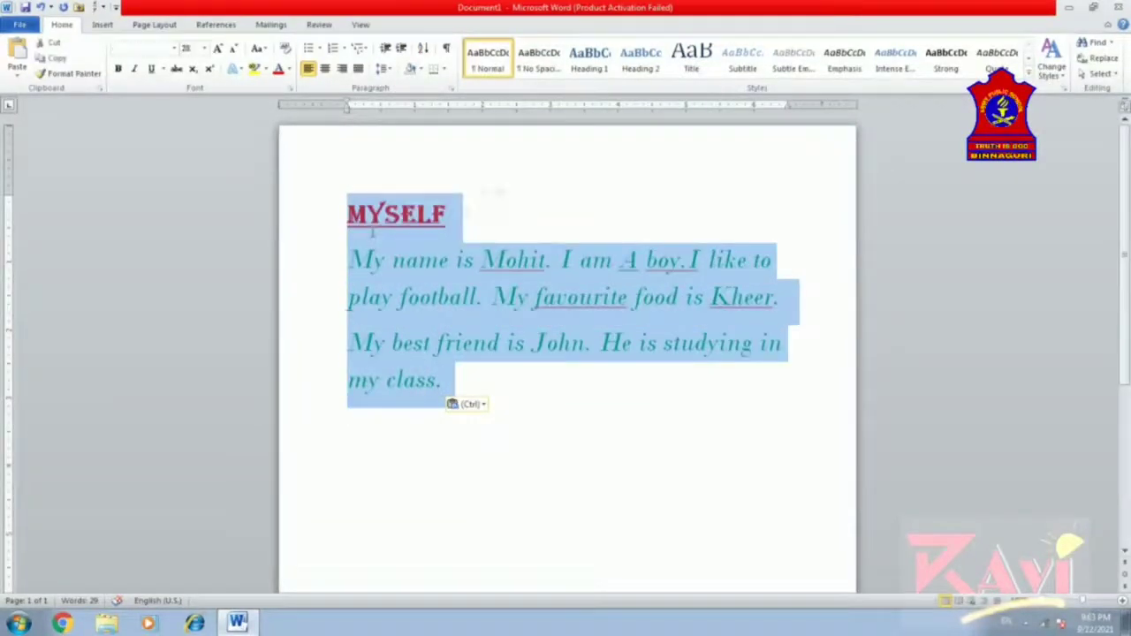
pyautogui.click(289, 70)
pyautogui.click(292, 87)
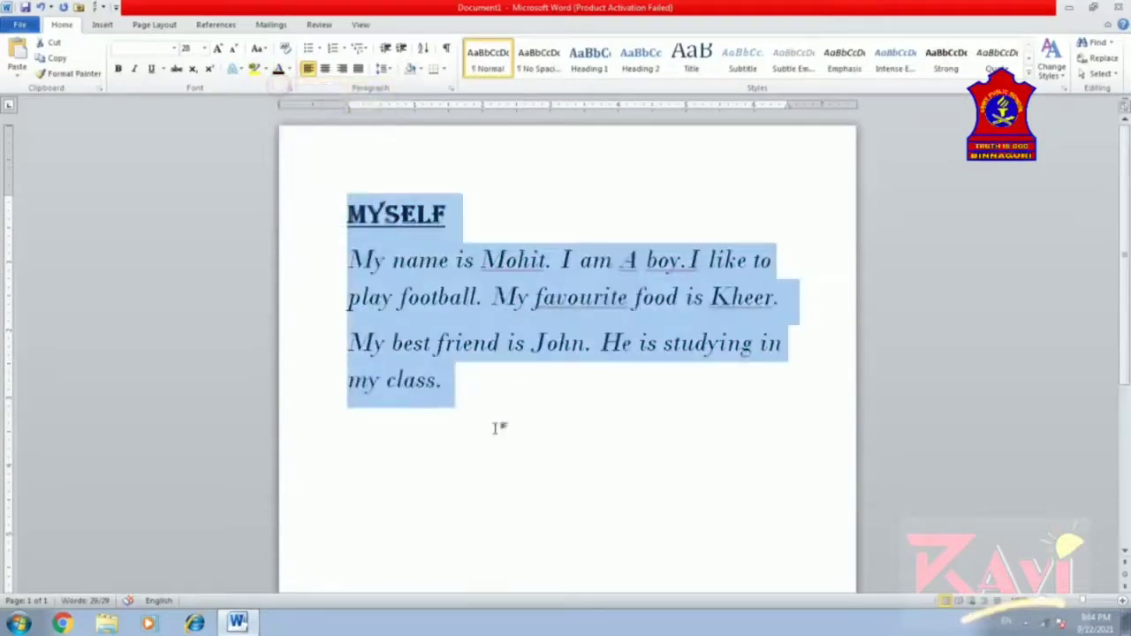
pyautogui.click(469, 394)
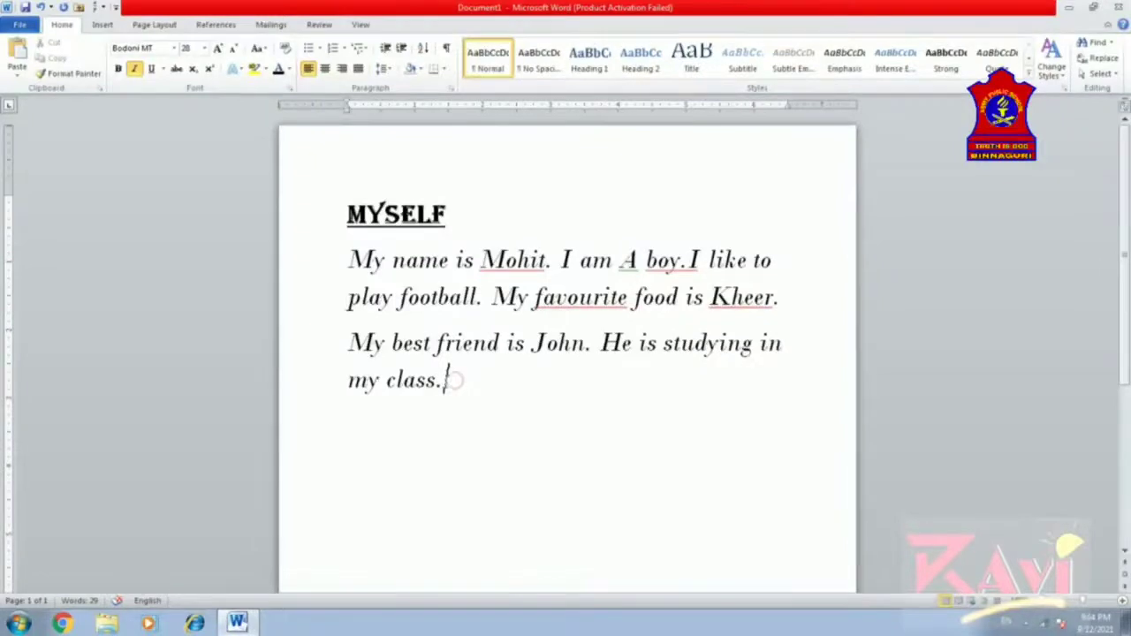
# - Set the font of the entire text to Calibri (Body) and remove its italic formatting
pyautogui.moveTo(453, 380); pyautogui.dragTo(356, 229)
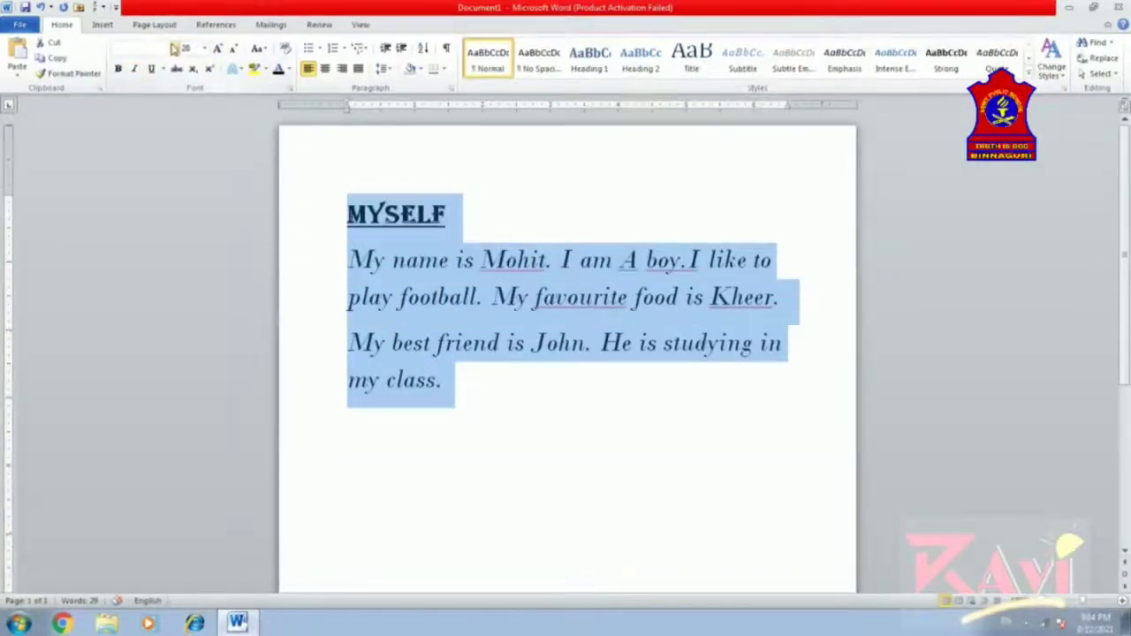
pyautogui.click(174, 48)
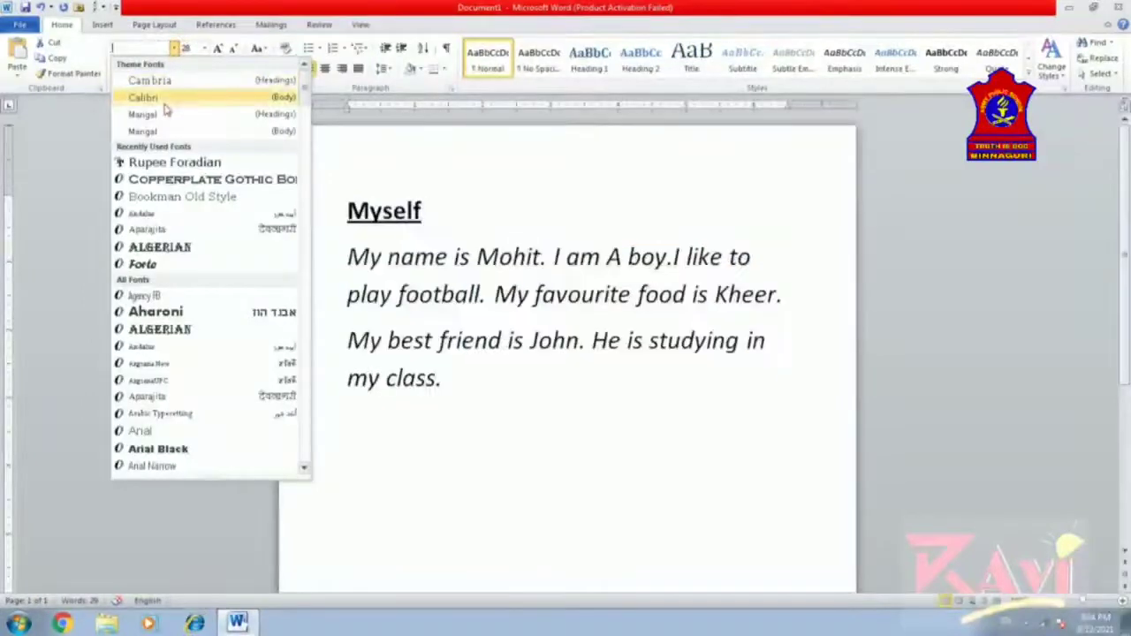
pyautogui.click(167, 98)
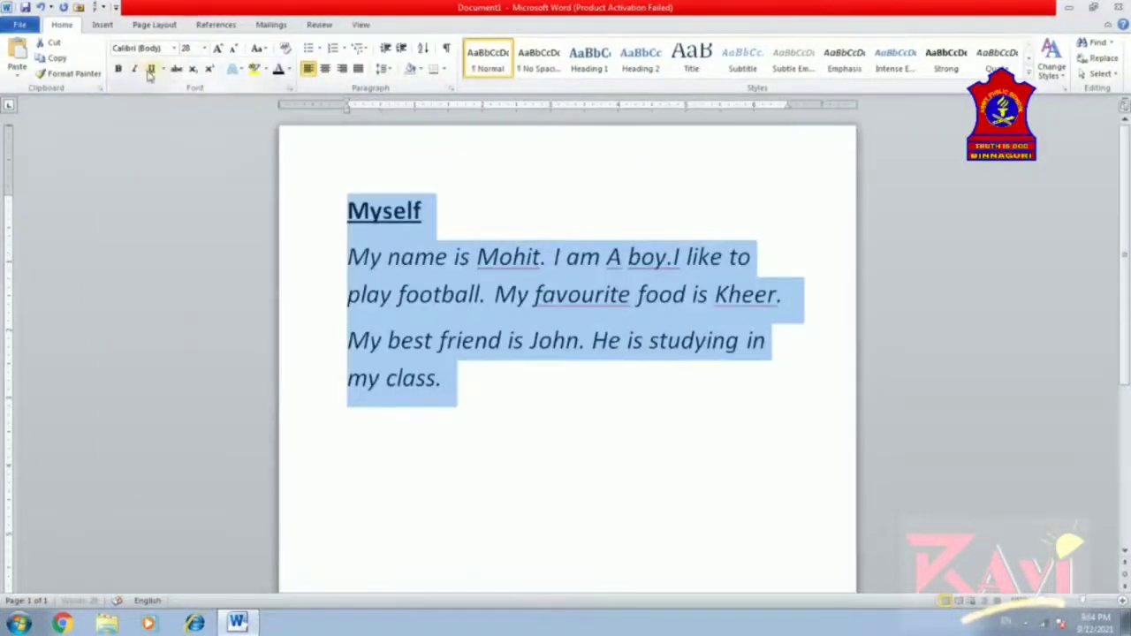
pyautogui.click(135, 69)
pyautogui.click(135, 69)
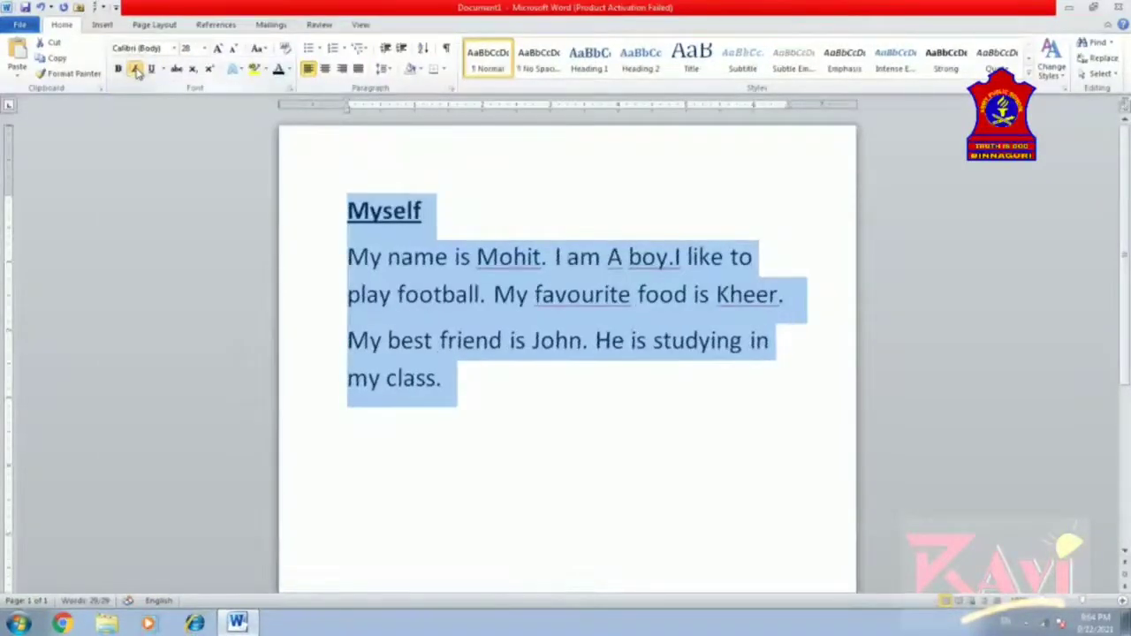
pyautogui.click(461, 386)
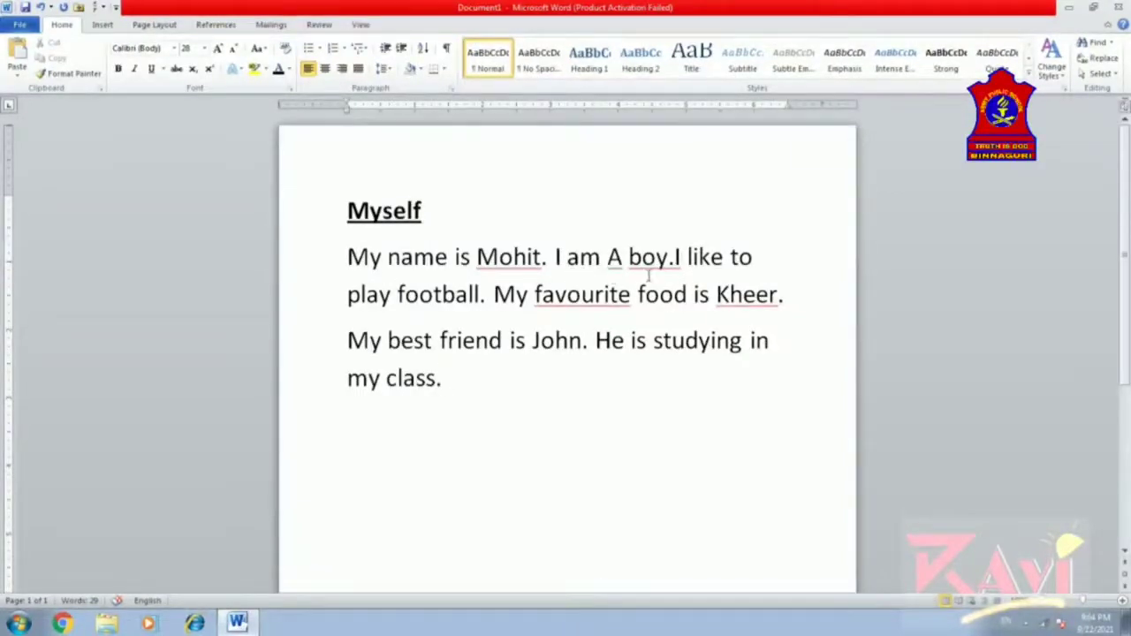
# - Correct "A boy.I like" in the first paragraph to "a boy. I like"
pyautogui.click(608, 257)
pyautogui.press('Delete')
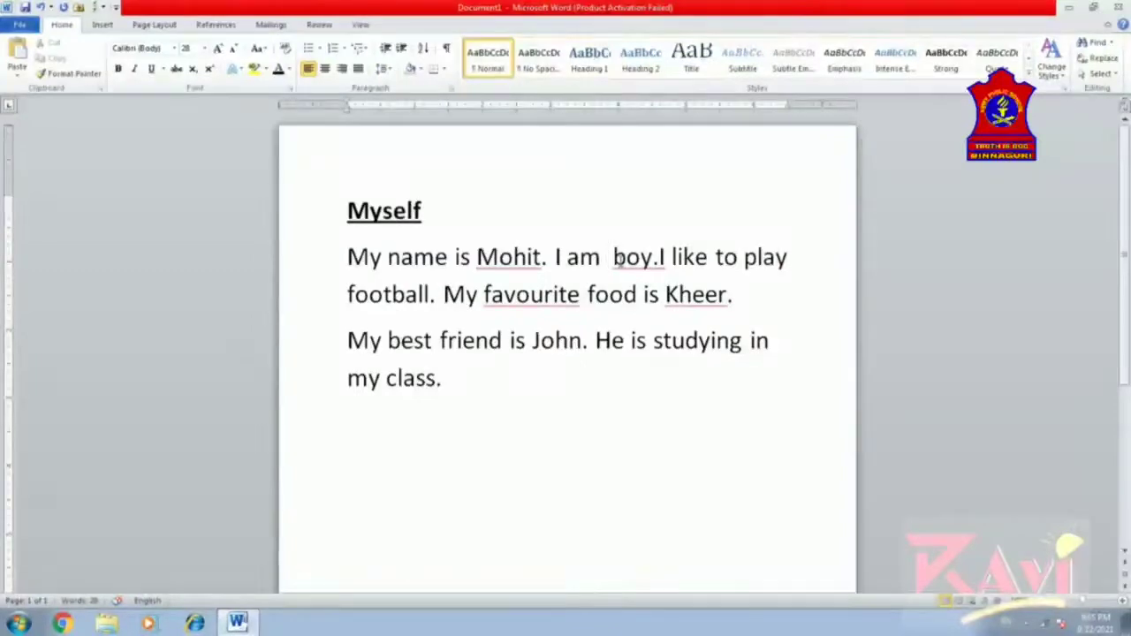
pyautogui.write('a')
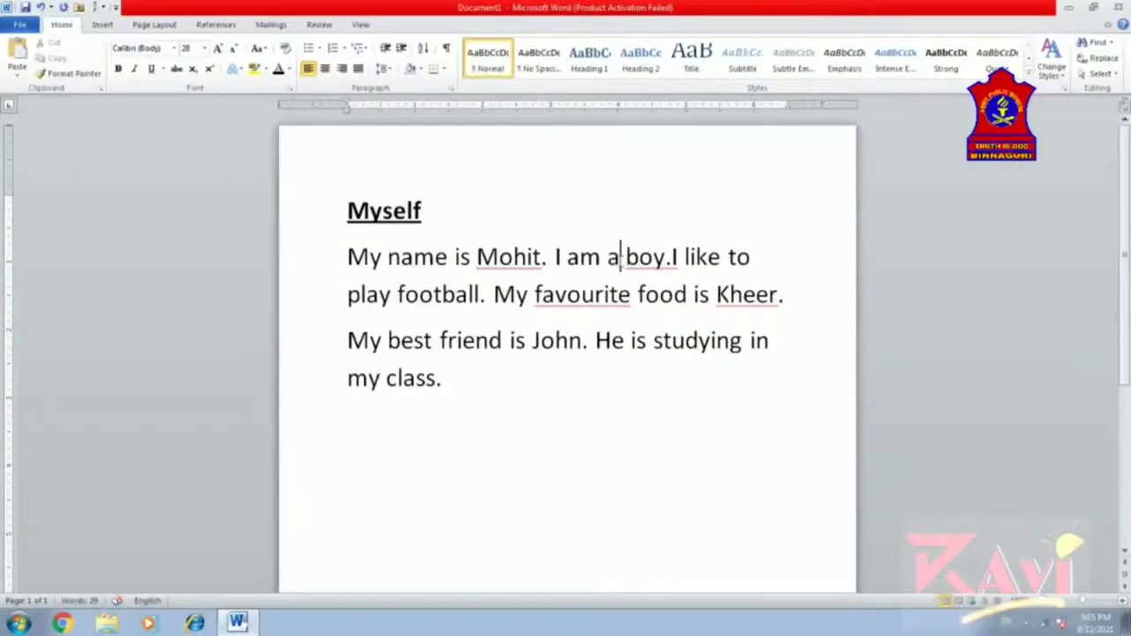
pyautogui.click(671, 258)
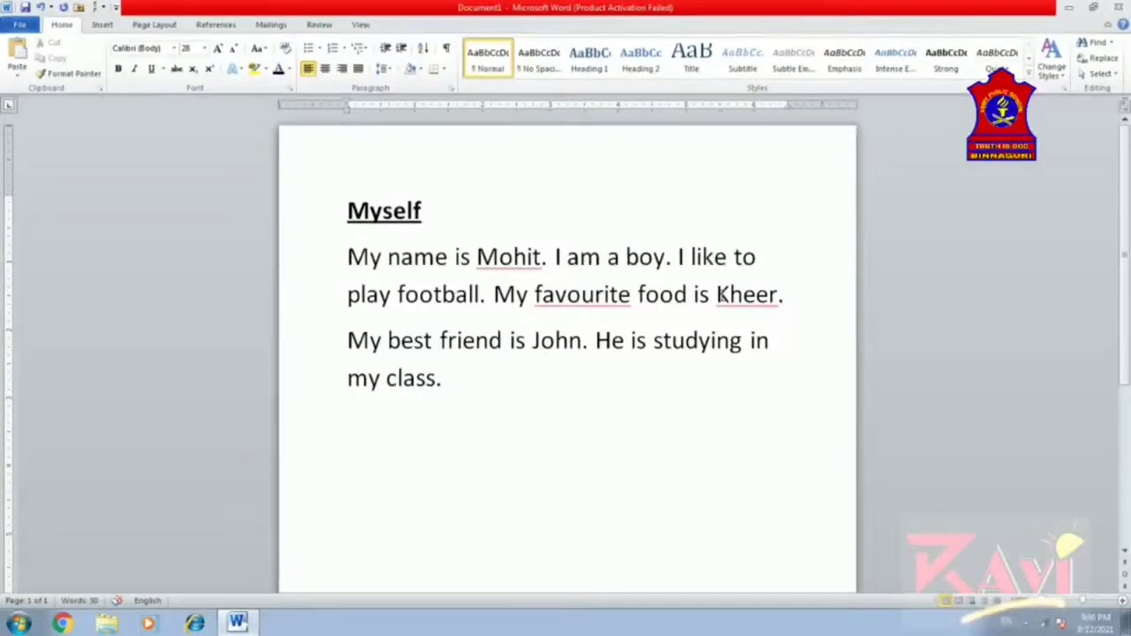
# - Replace the favourite food "Kheer" in the first paragraph with "pizza"
pyautogui.click(718, 295)
pyautogui.press('Delete')
pyautogui.press('Delete')
pyautogui.press('Delete')
pyautogui.press('Delete')
pyautogui.press('Delete')
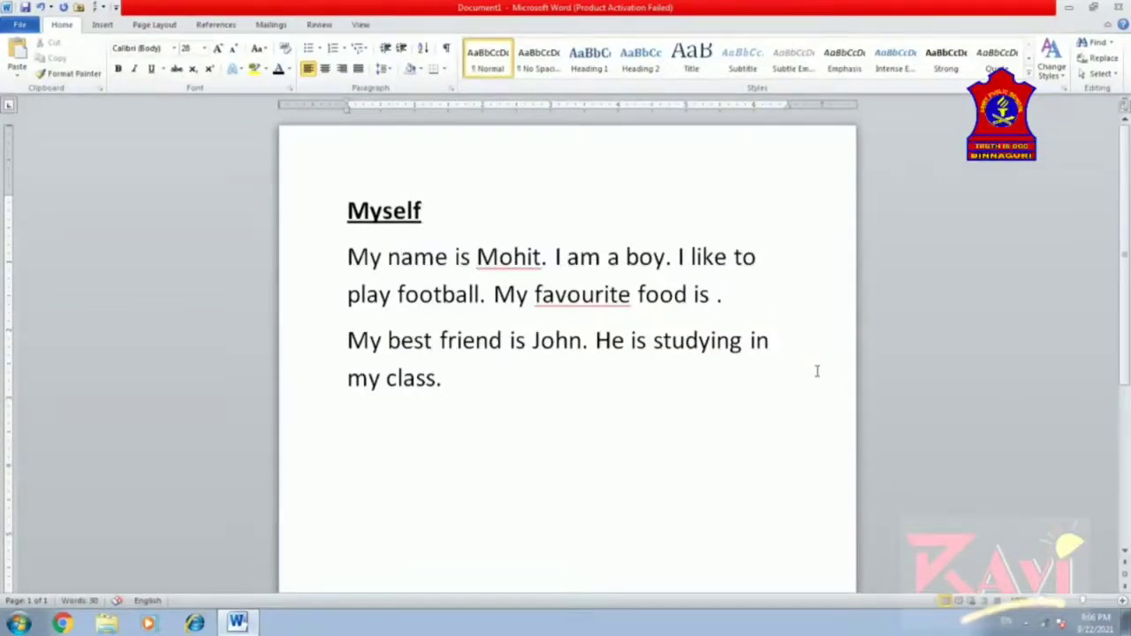
pyautogui.write('pizza')
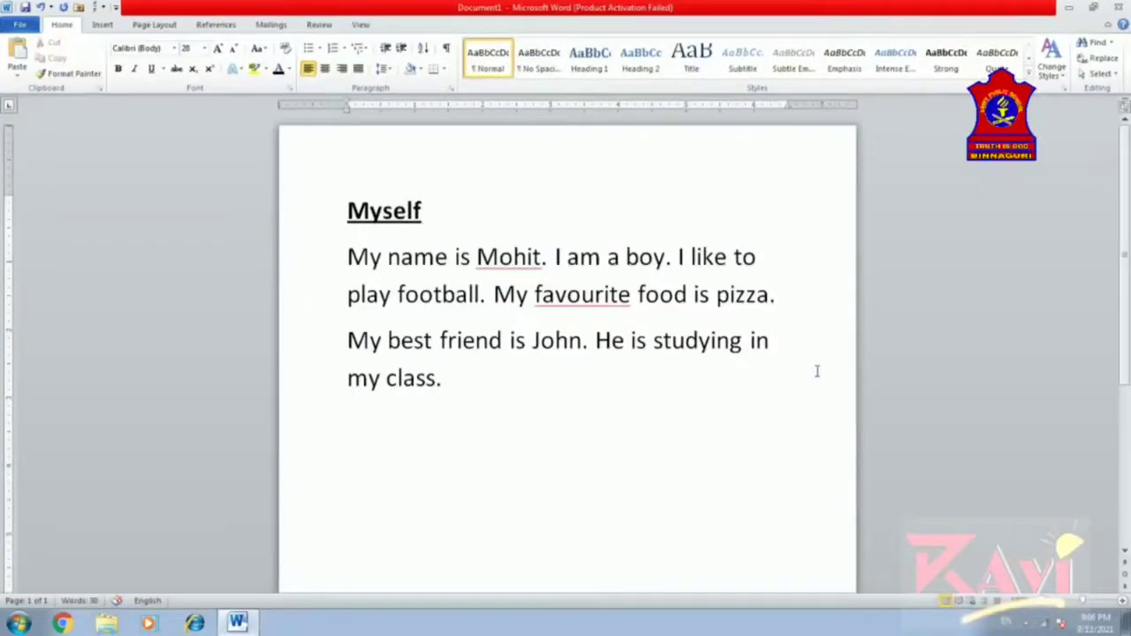
# - Undo the recent edits to the first paragraph until the favourite food reads "Kheer" again
pyautogui.click(40, 8)
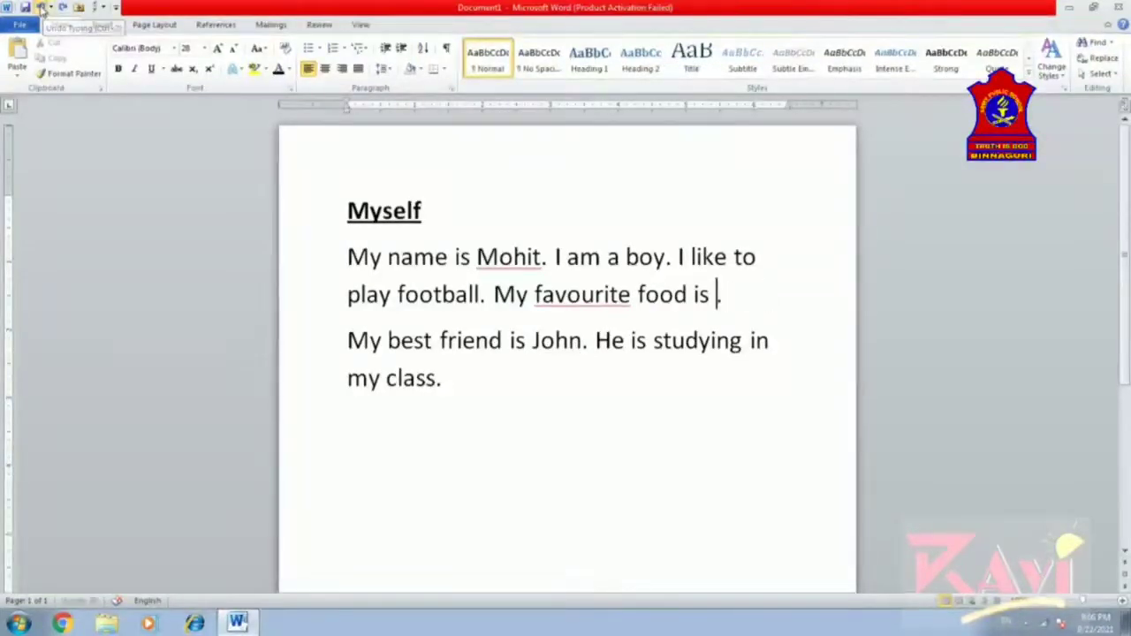
pyautogui.click(41, 8)
pyautogui.click(40, 8)
pyautogui.click(41, 8)
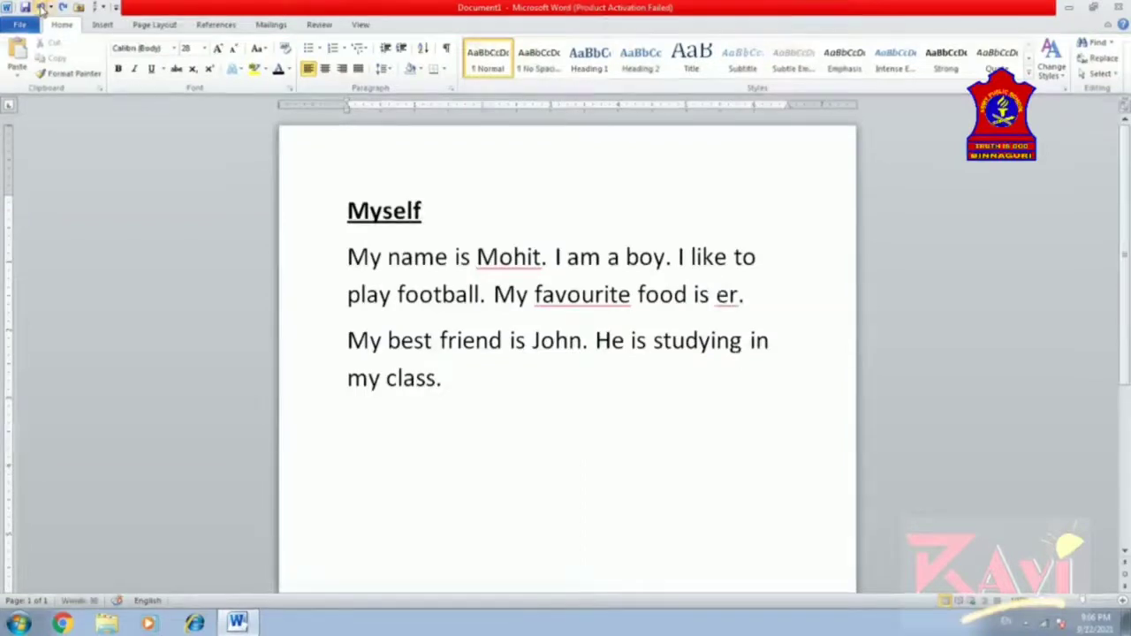
pyautogui.click(41, 8)
pyautogui.click(41, 8)
pyautogui.click(41, 8)
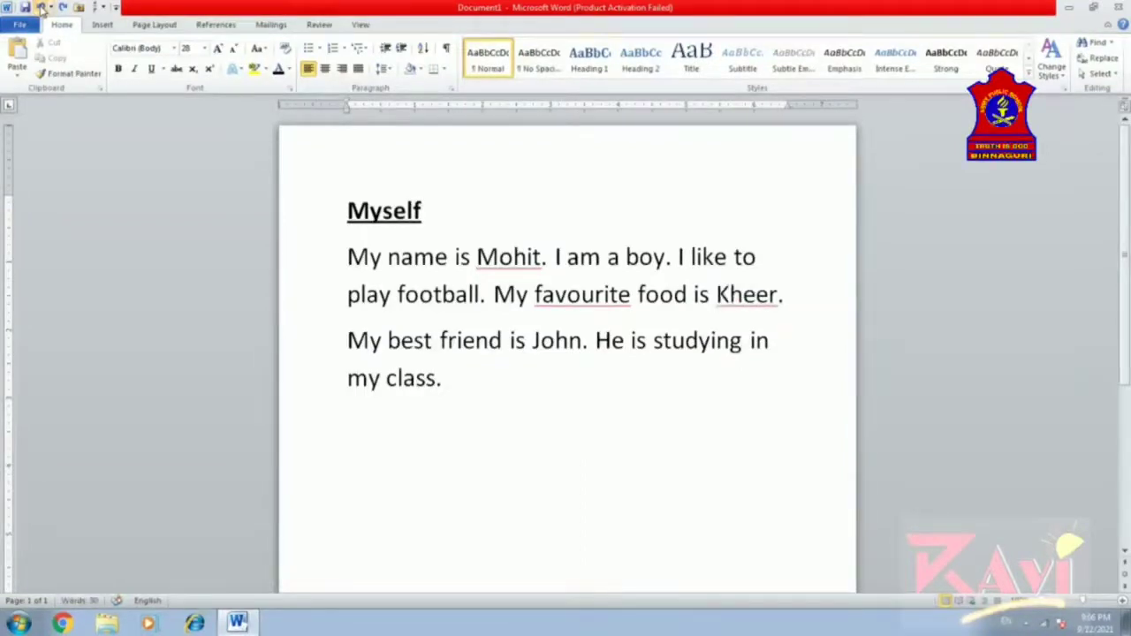
# - Examine the red-underlined words in the first paragraph: the person's name, "favourite" and "Kheer"
pyautogui.click(783, 322)
pyautogui.click(477, 256)
pyautogui.moveTo(477, 256); pyautogui.dragTo(548, 256)
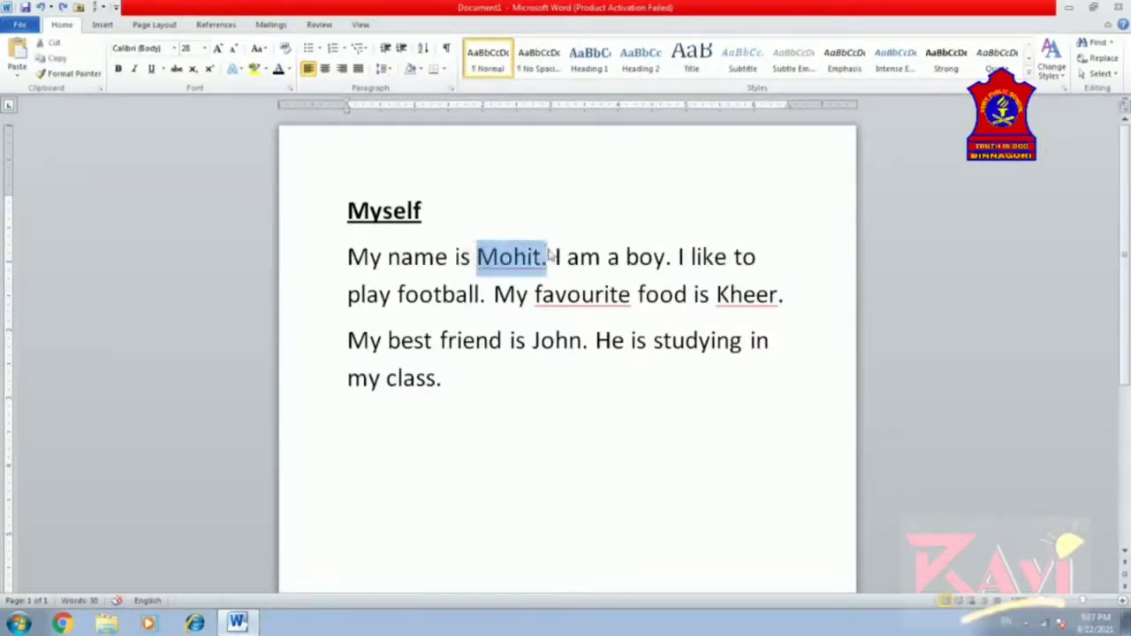
pyautogui.click(534, 294)
pyautogui.moveTo(534, 294); pyautogui.dragTo(633, 296)
pyautogui.moveTo(715, 294); pyautogui.dragTo(783, 296)
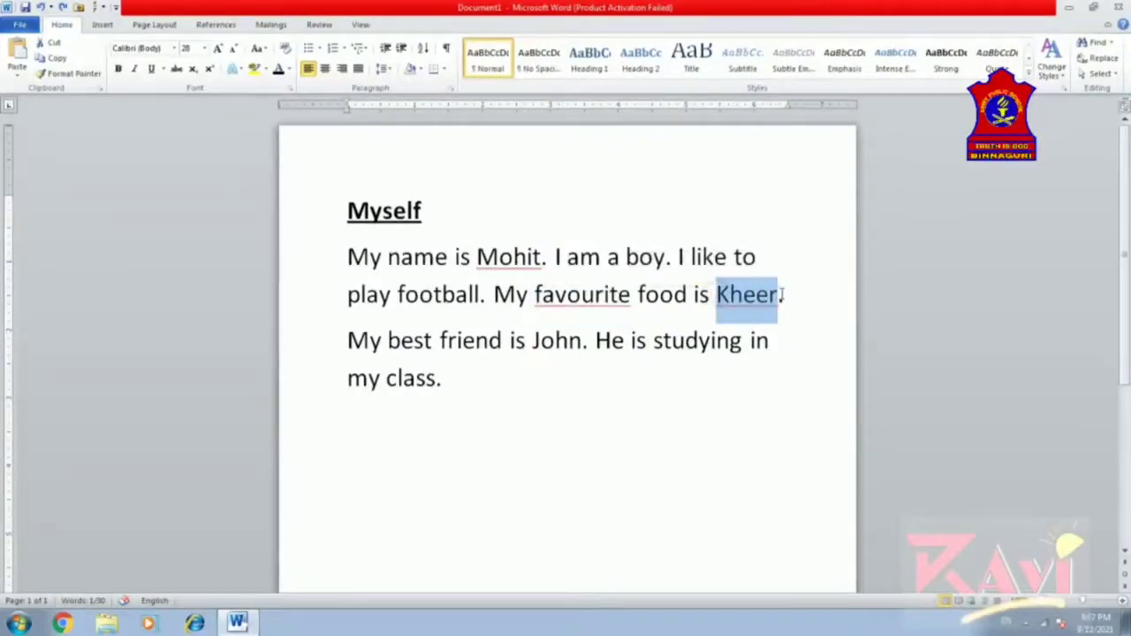
pyautogui.click(569, 428)
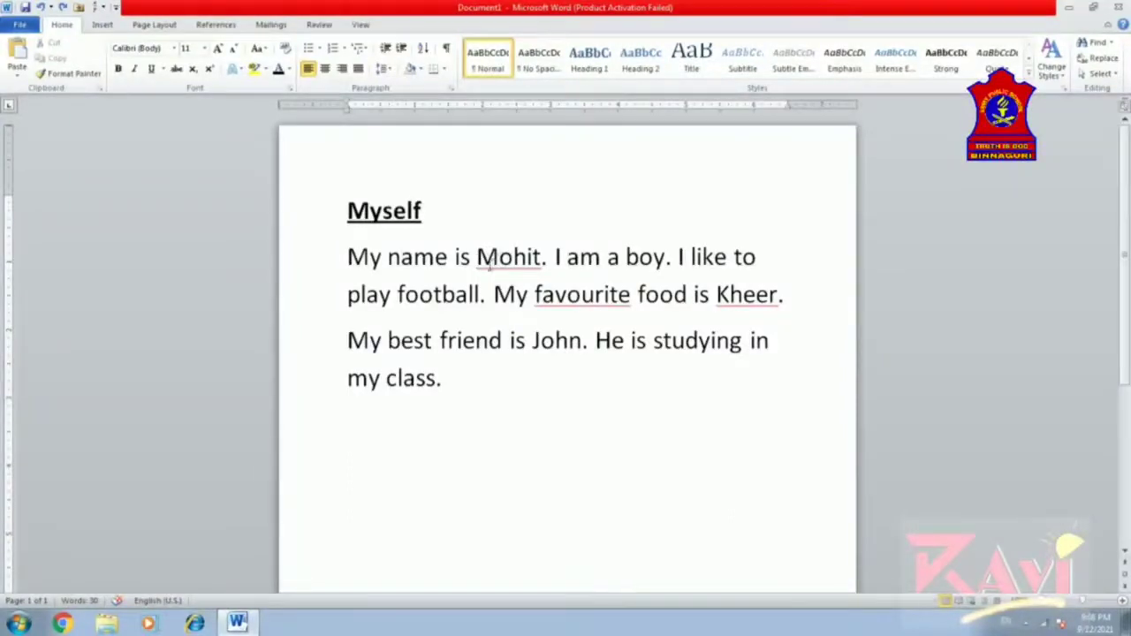
pyautogui.moveTo(477, 256); pyautogui.dragTo(638, 296)
pyautogui.click(535, 294)
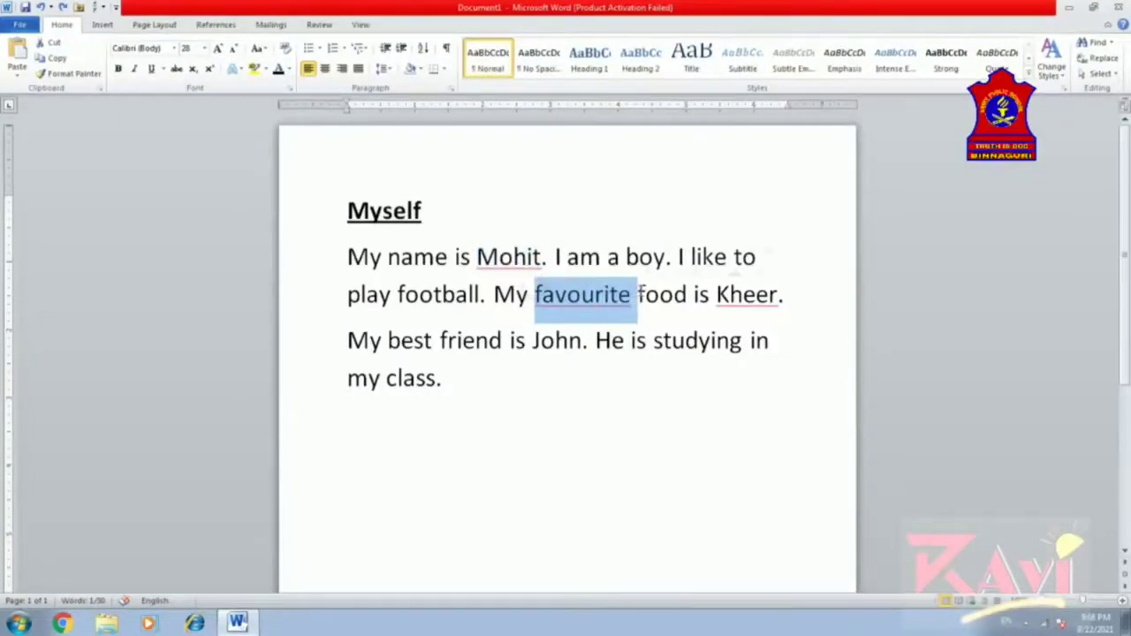
pyautogui.click(587, 371)
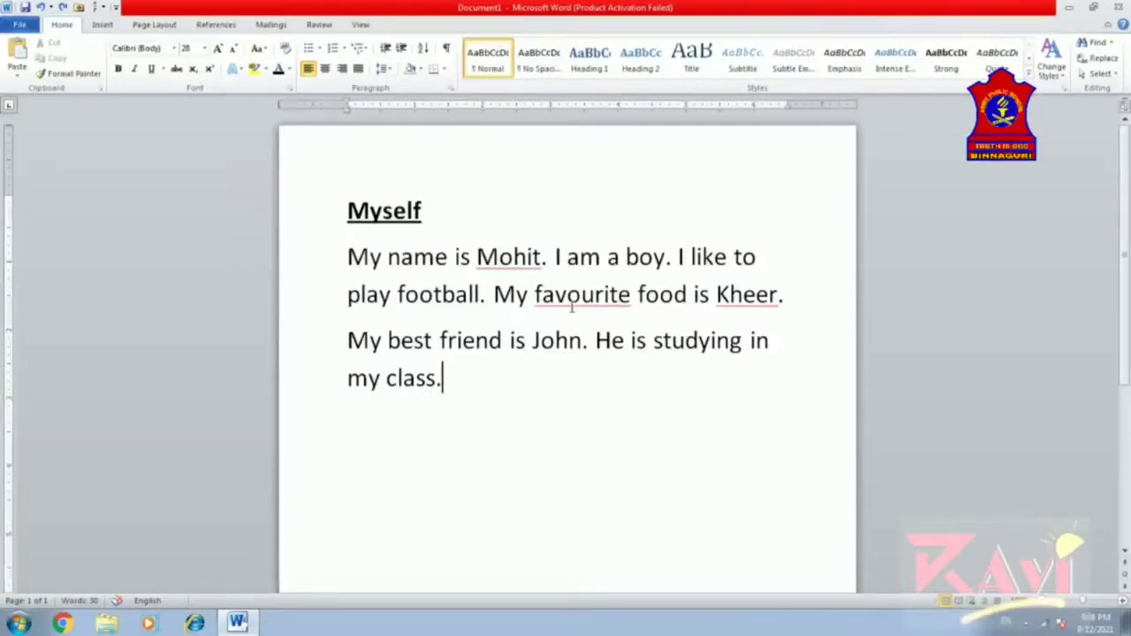
# - View the spelling suggestions for "favourite", "Kheer" and the underlined name without applying any of them
pyautogui.click(570, 304)
pyautogui.rightClick(570, 304)
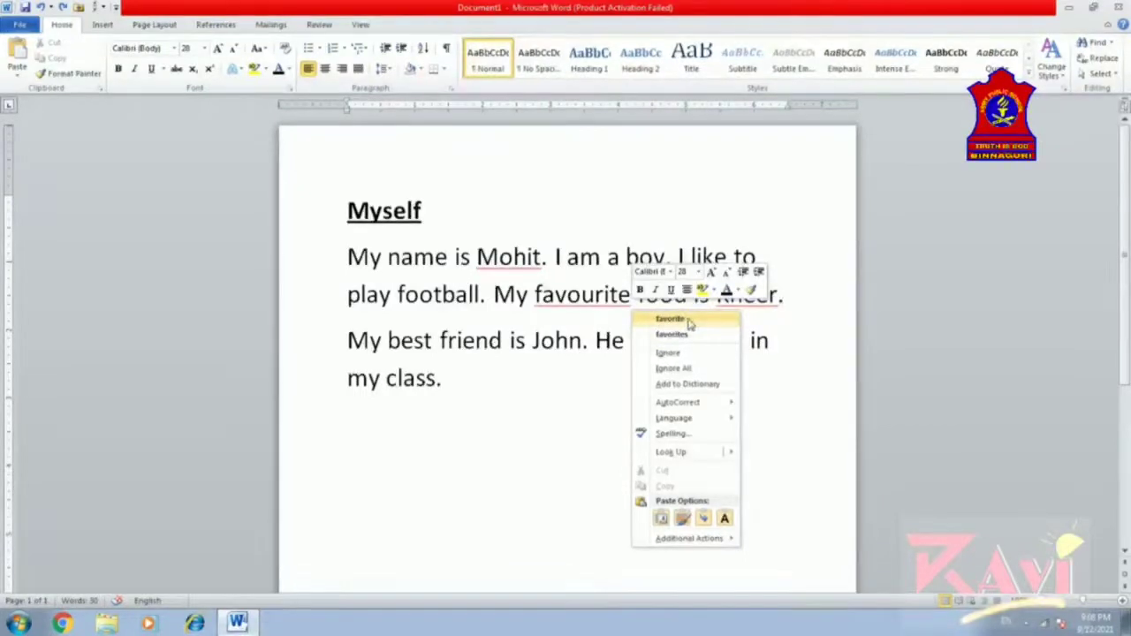
pyautogui.click(592, 323)
pyautogui.click(567, 295)
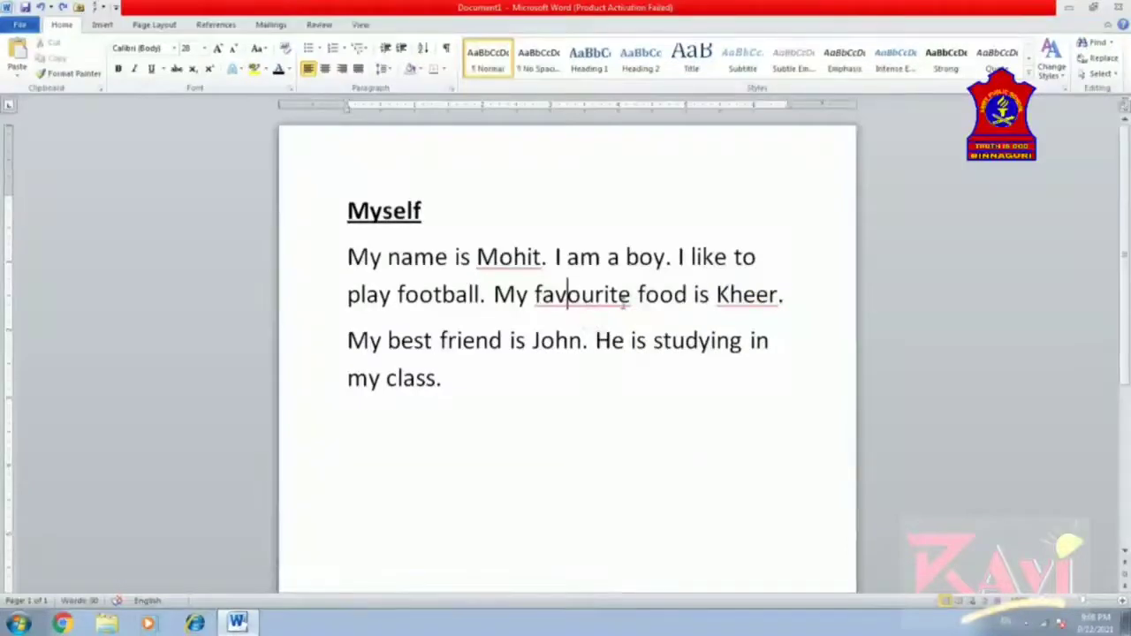
pyautogui.rightClick(734, 304)
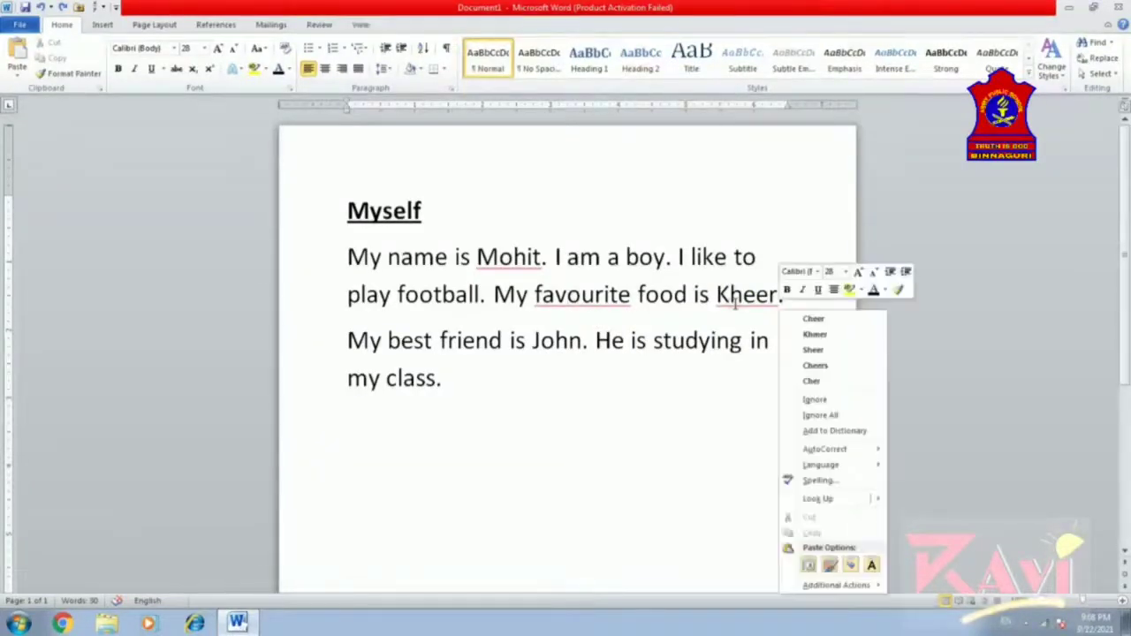
pyautogui.rightClick(509, 274)
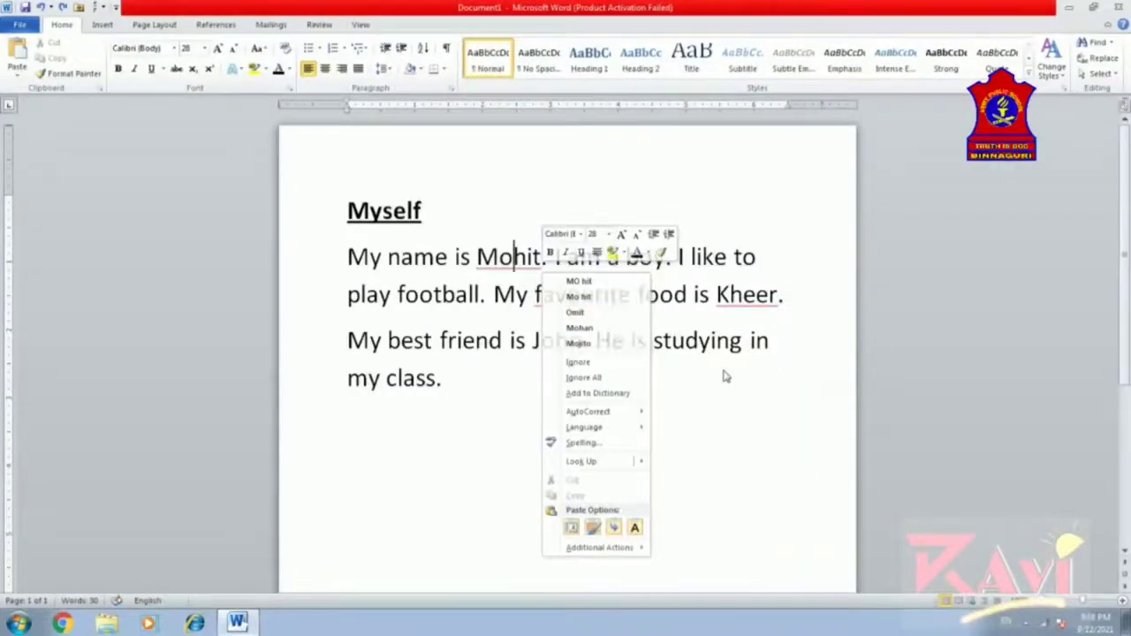
pyautogui.press('Escape')
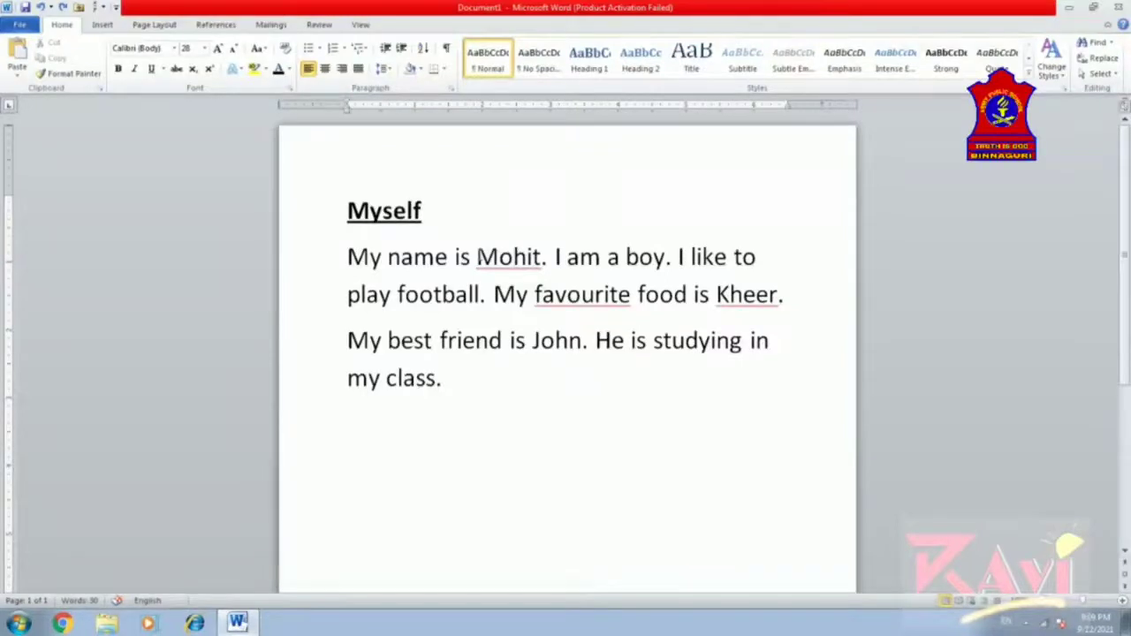
# - Highlight the underlined words "favourite" and "Kheer" in turn in the first paragraph
pyautogui.moveTo(475, 257); pyautogui.dragTo(630, 294)
pyautogui.click(533, 294)
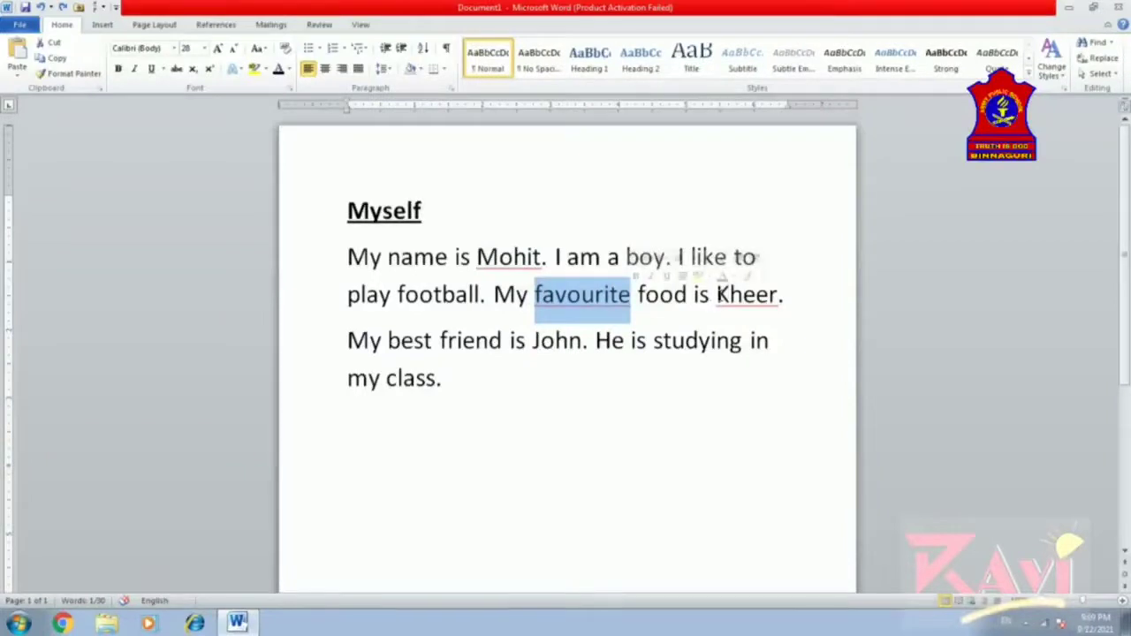
pyautogui.moveTo(717, 294); pyautogui.dragTo(779, 300)
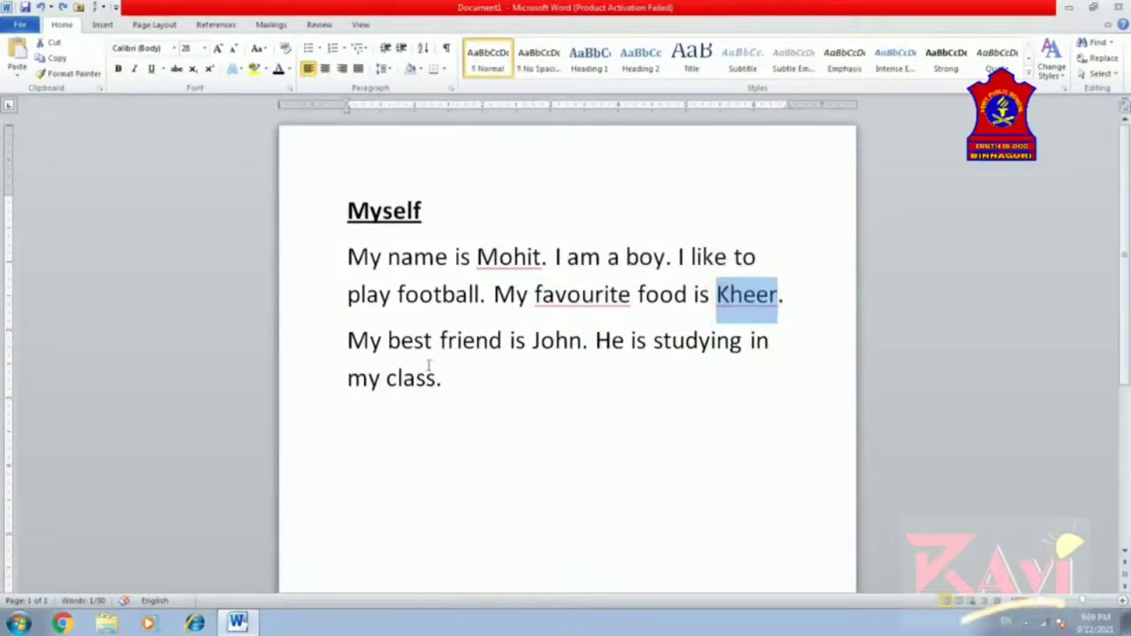
# - Add a new paragraph after "my class." reading "My friend lives nearby my house"
pyautogui.click(463, 389)
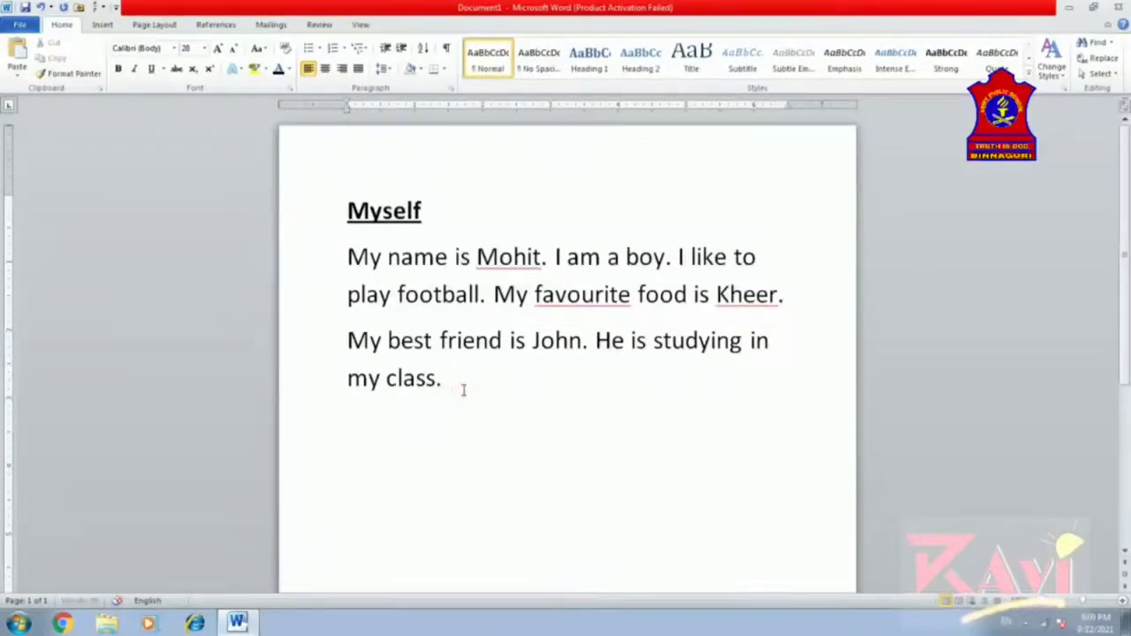
pyautogui.press('Return')
pyautogui.write('my fr')
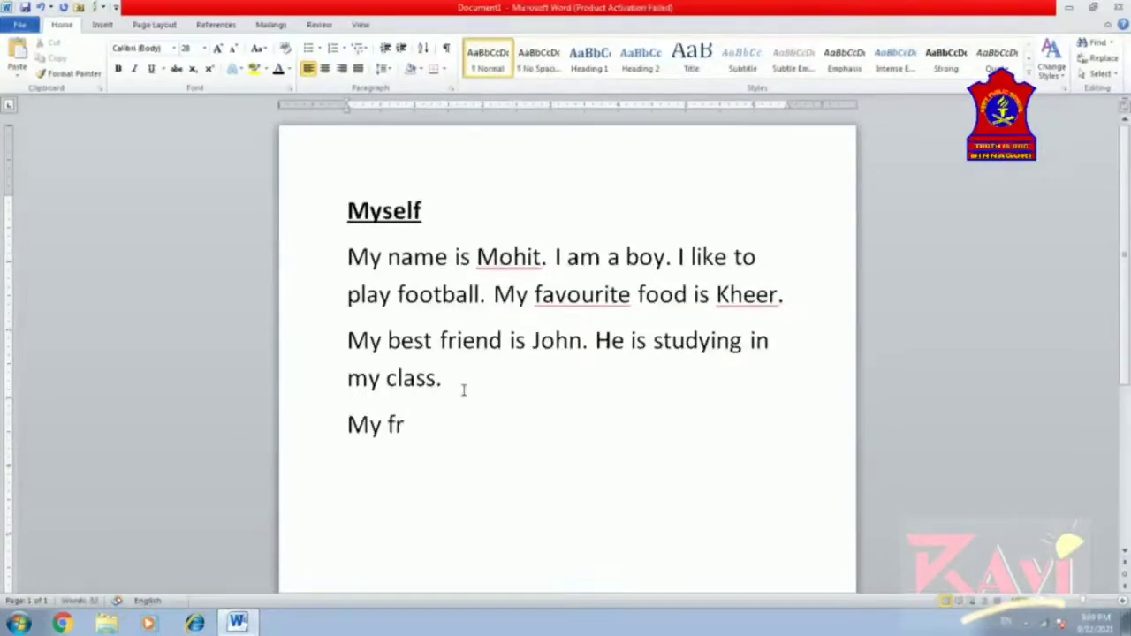
pyautogui.write('iend ')
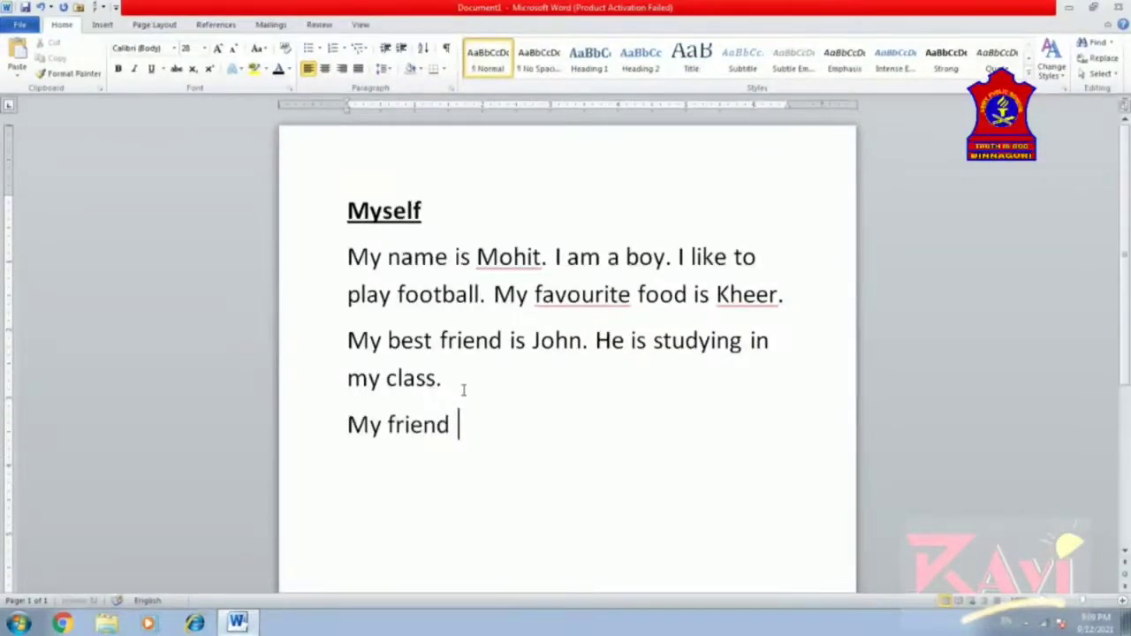
pyautogui.write('lives ne')
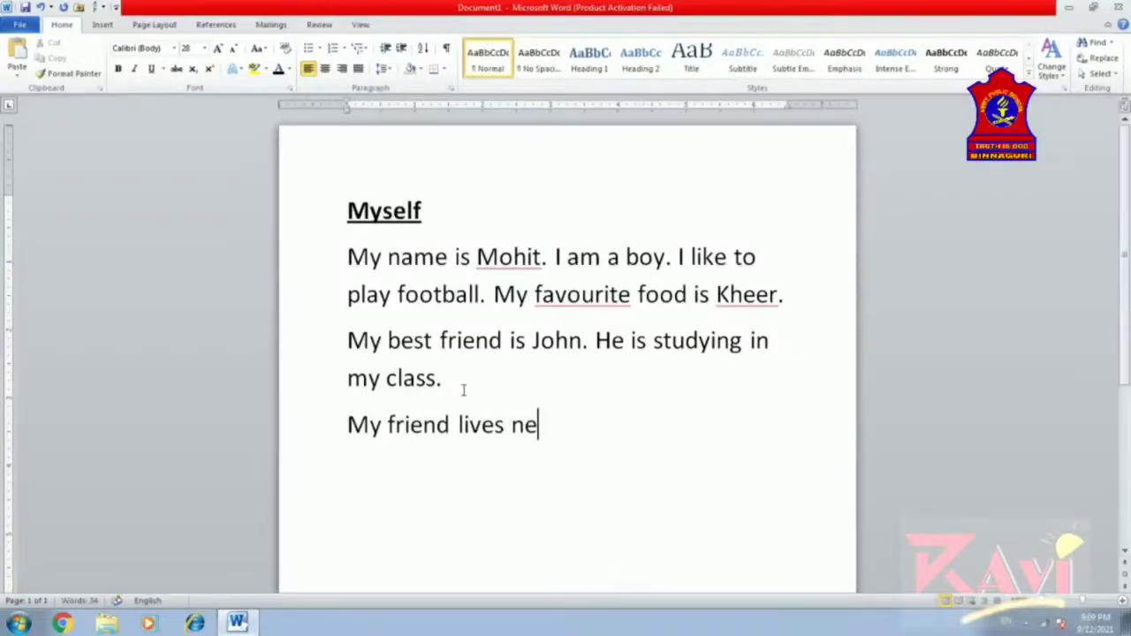
pyautogui.write('arby')
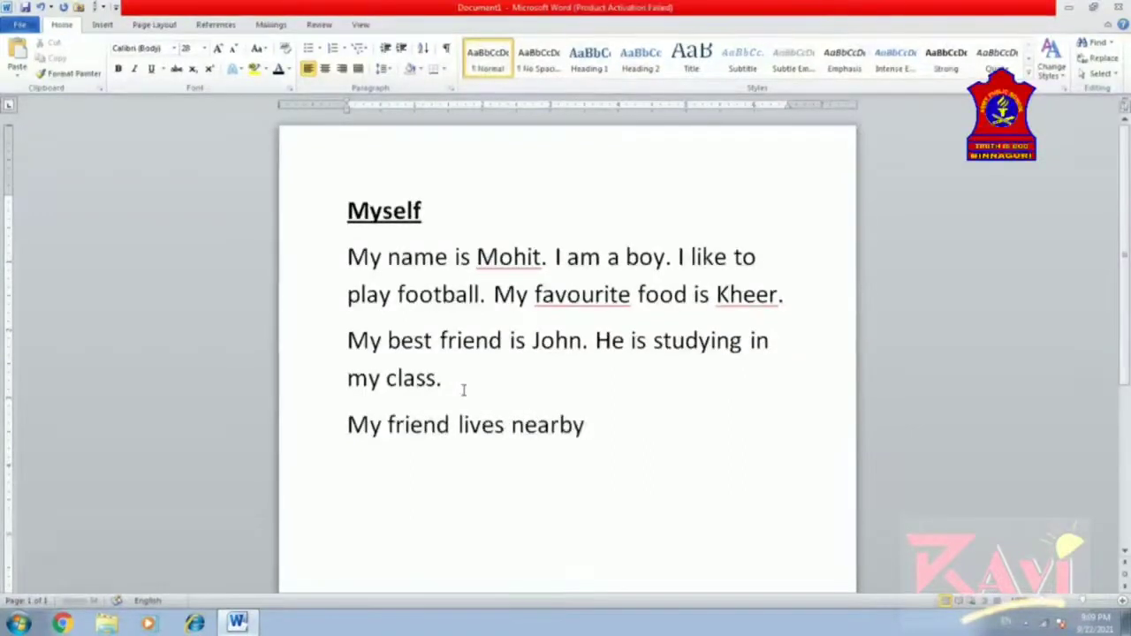
pyautogui.write(' my hou')
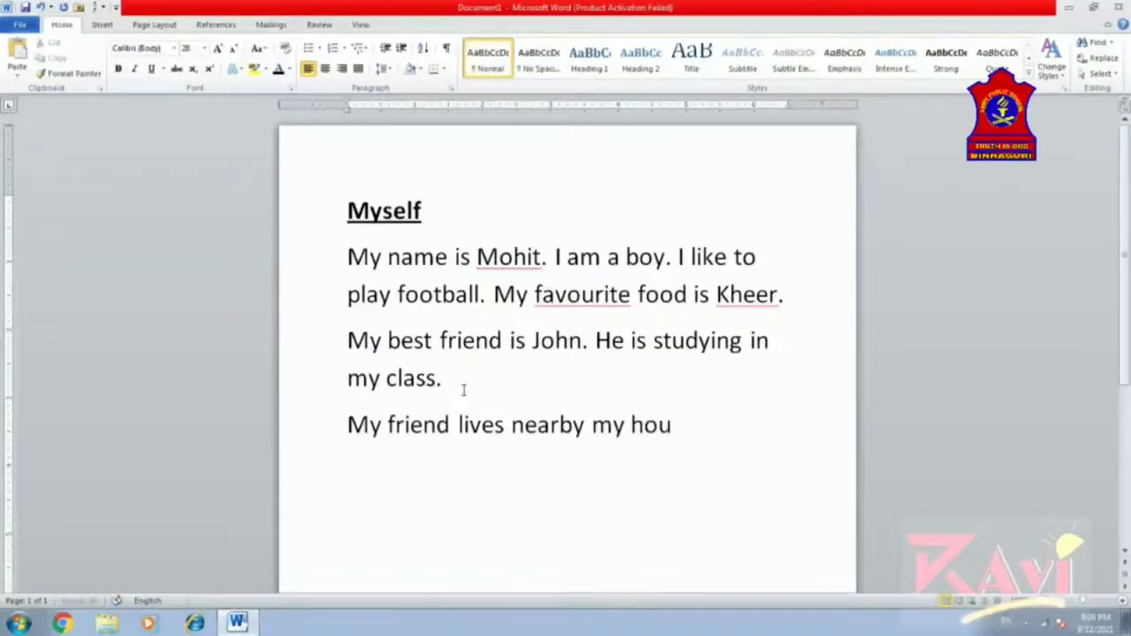
pyautogui.write('se')
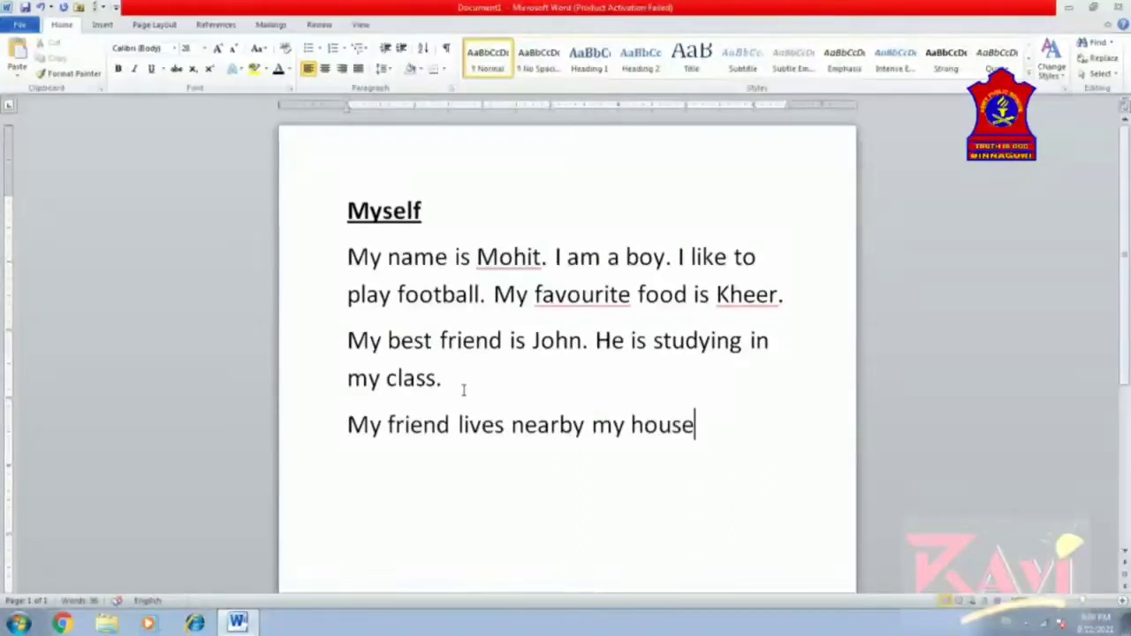
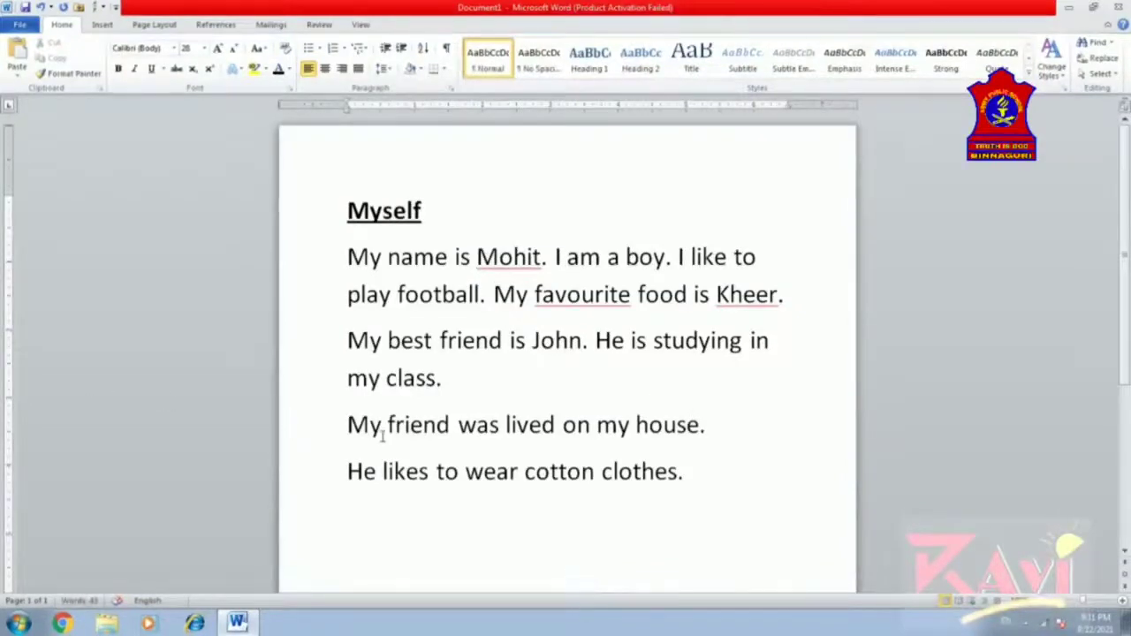
pyautogui.hotkey('ctrl', 'Return')
pyautogui.press('BackSpace')
pyautogui.scroll(3, 384, 433)
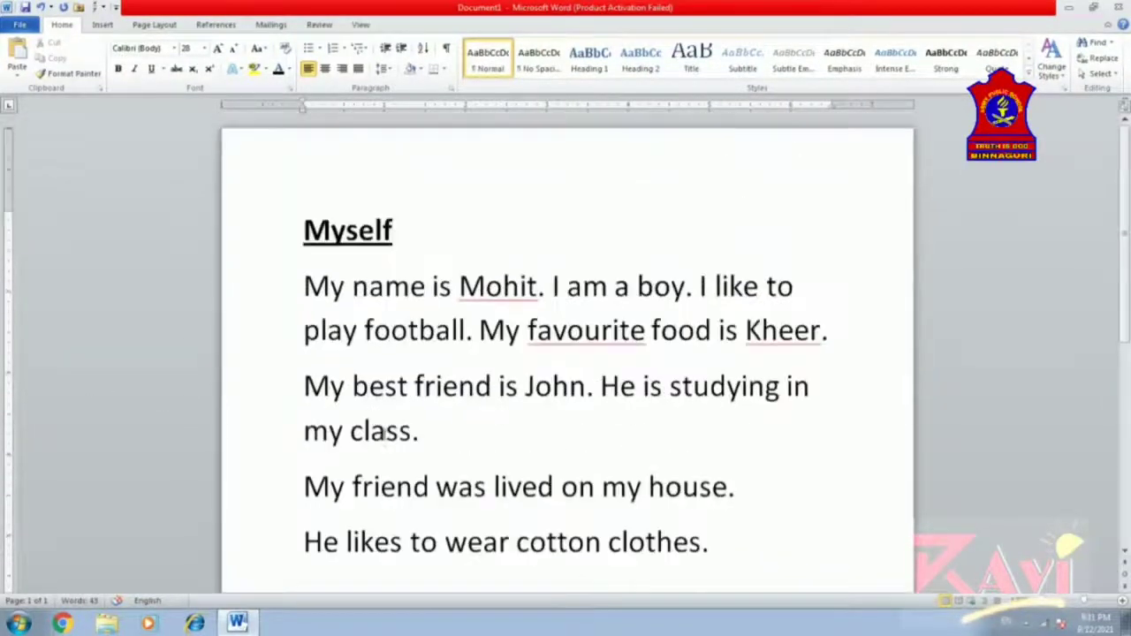
pyautogui.click(722, 549)
pyautogui.press('Return')
pyautogui.press('Return')
pyautogui.press('BackSpace')
pyautogui.press('BackSpace')
pyautogui.press('BackSpace')
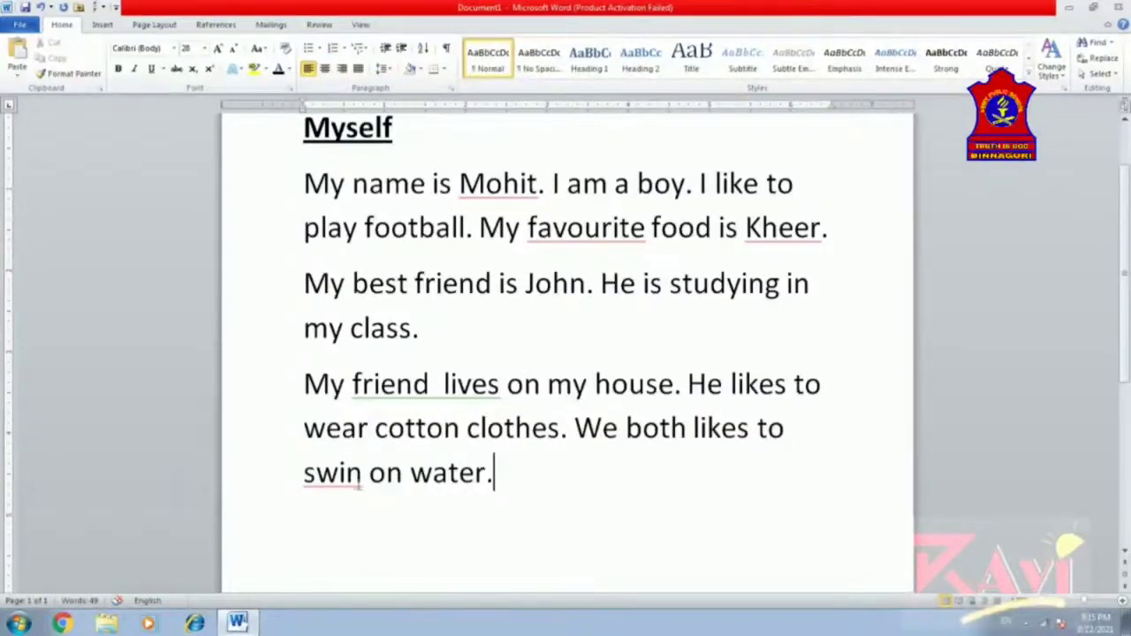
# - Run the Spelling & Grammar check on the word "swin" in the last paragraph and change it to "swim"
pyautogui.click(365, 477)
pyautogui.hotkey('shift', 'Left')
pyautogui.hotkey('shift', 'Left')
pyautogui.hotkey('shift', 'Left')
pyautogui.hotkey('shift', 'Left')
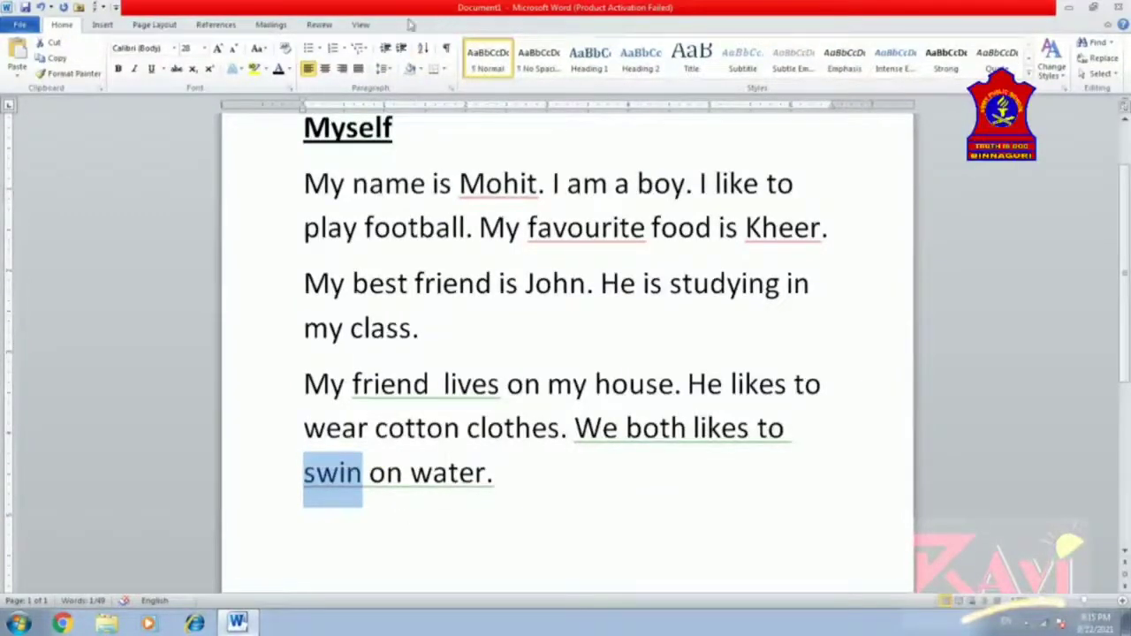
pyautogui.click(317, 25)
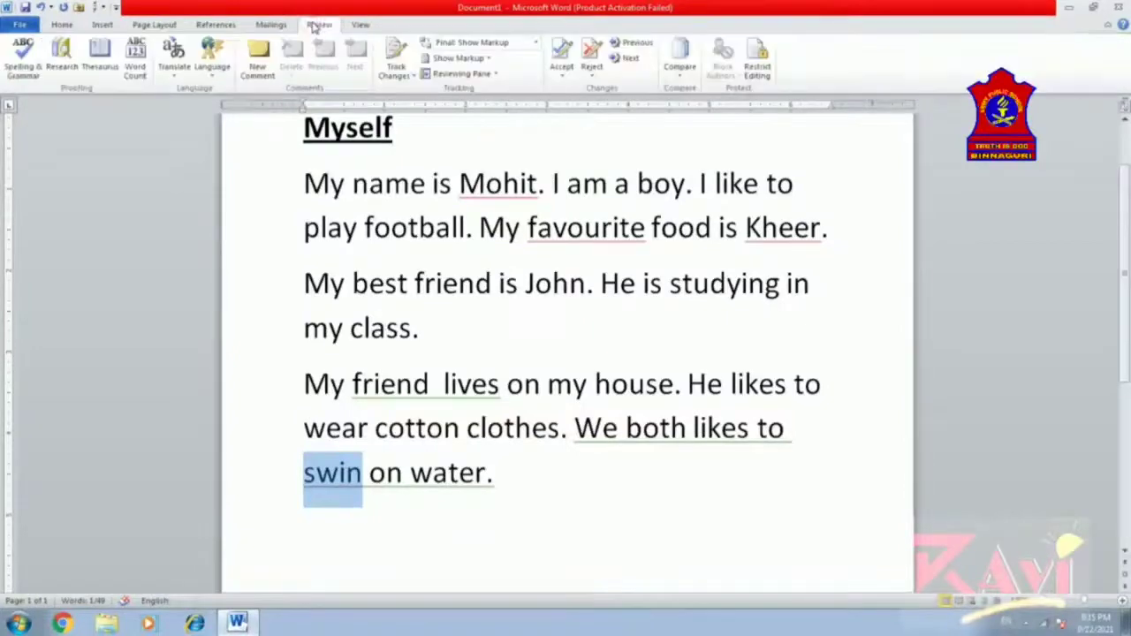
pyautogui.click(17, 64)
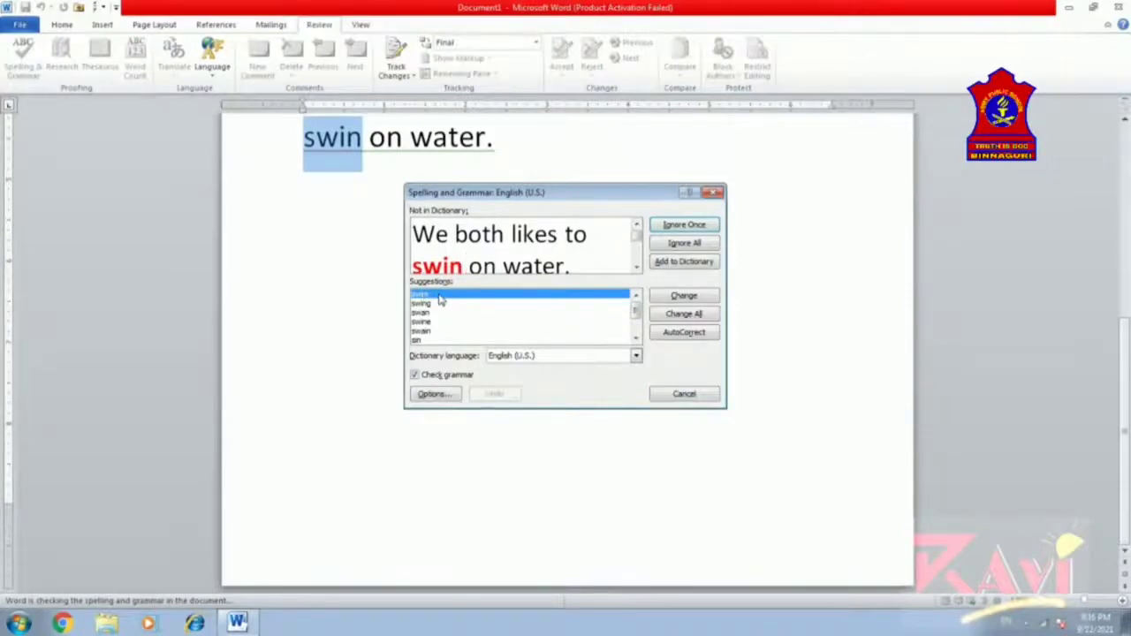
pyautogui.click(685, 298)
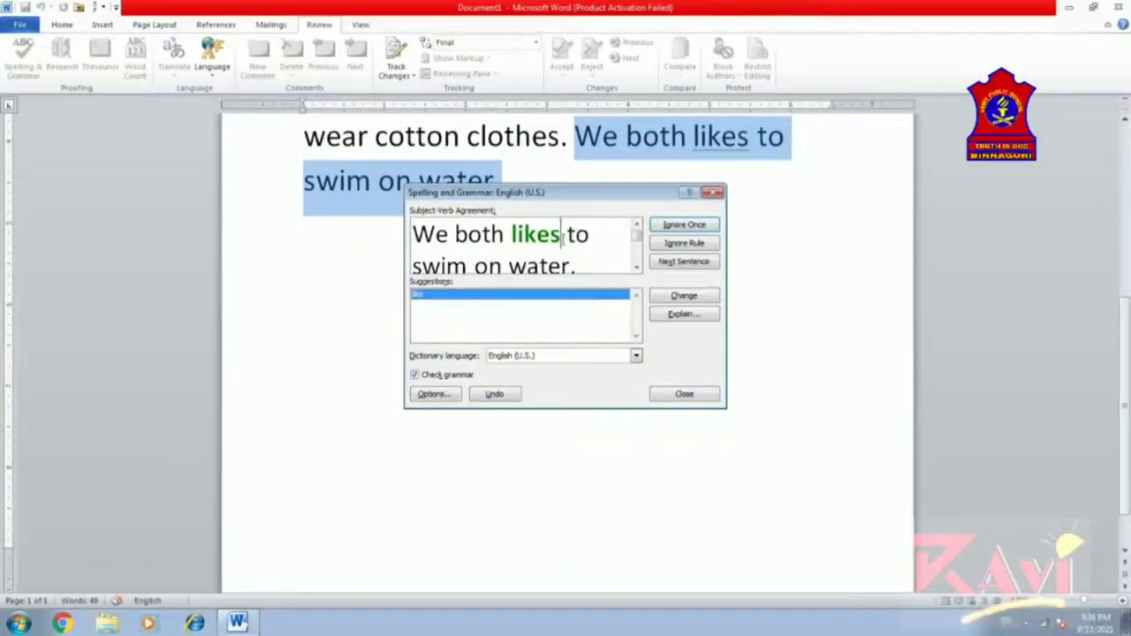
# - Change "likes" to the suggested "like" in "We both likes to", continue checking the rest of the document, and close the check
pyautogui.click(677, 299)
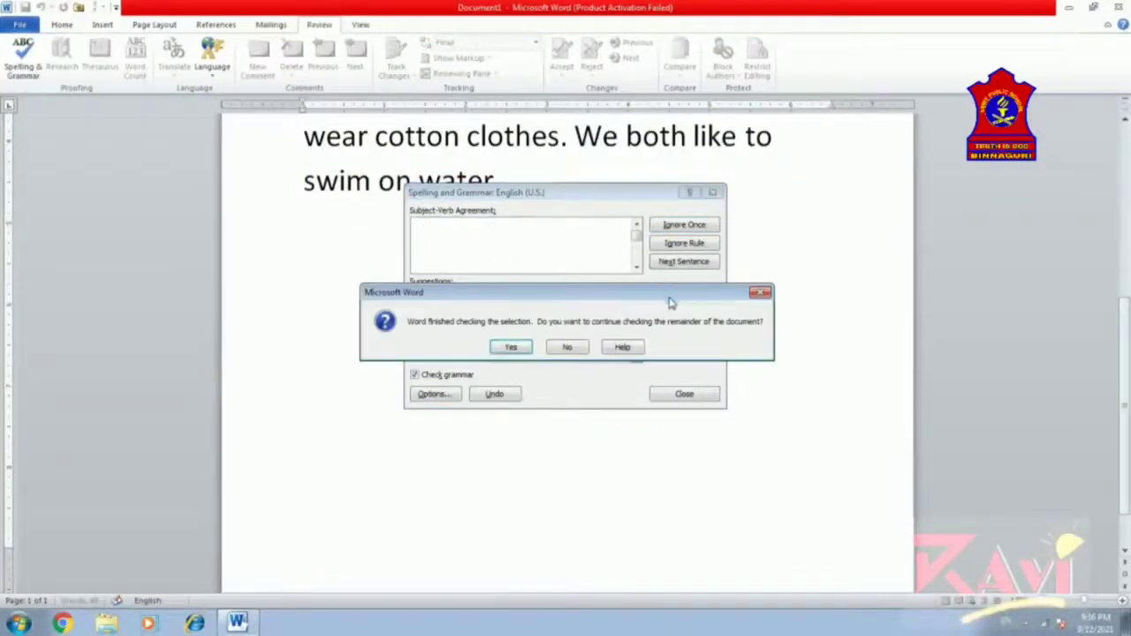
pyautogui.click(512, 348)
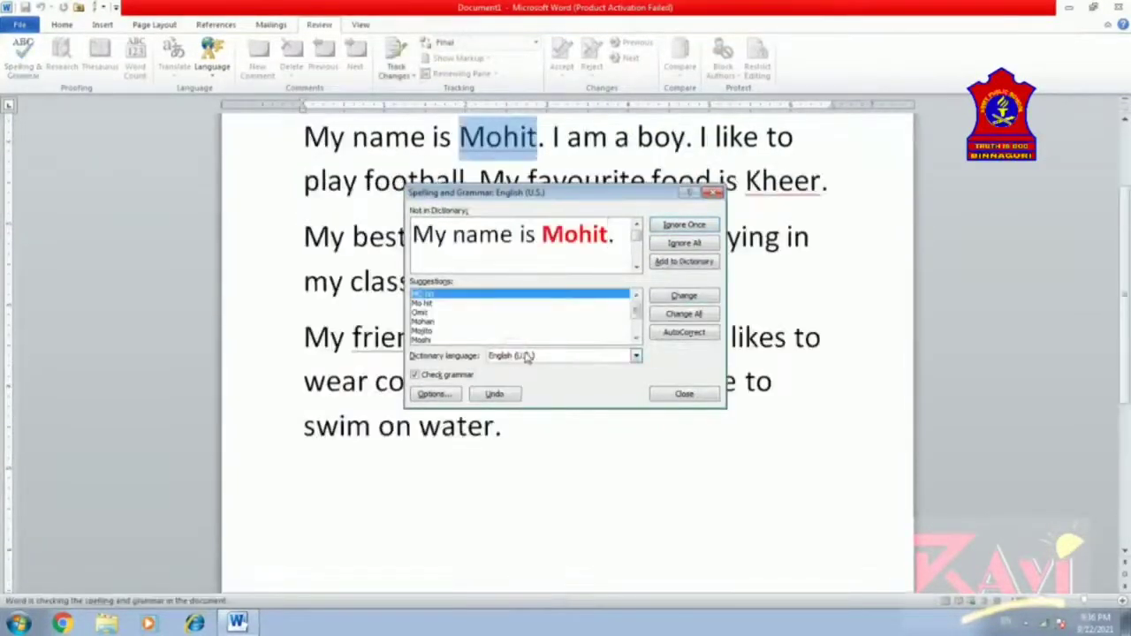
pyautogui.click(683, 394)
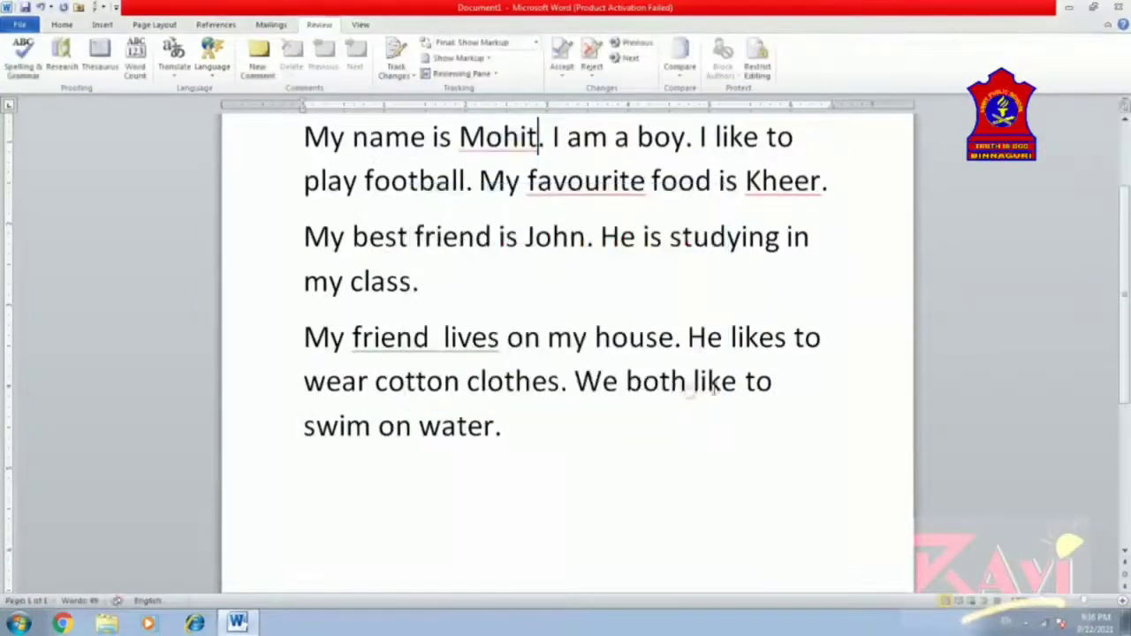
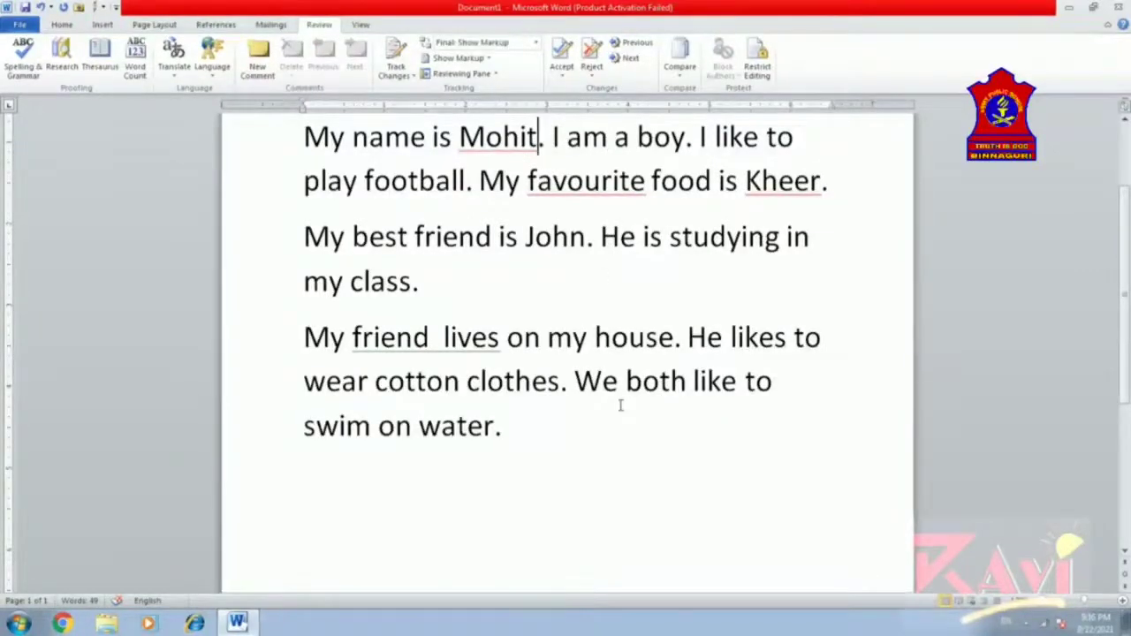
# - Correct the double space between "friend" and "lives" in the last paragraph with the grammar suggestion "friend lives"
pyautogui.click(305, 350)
pyautogui.click(501, 344)
pyautogui.rightClick(409, 351)
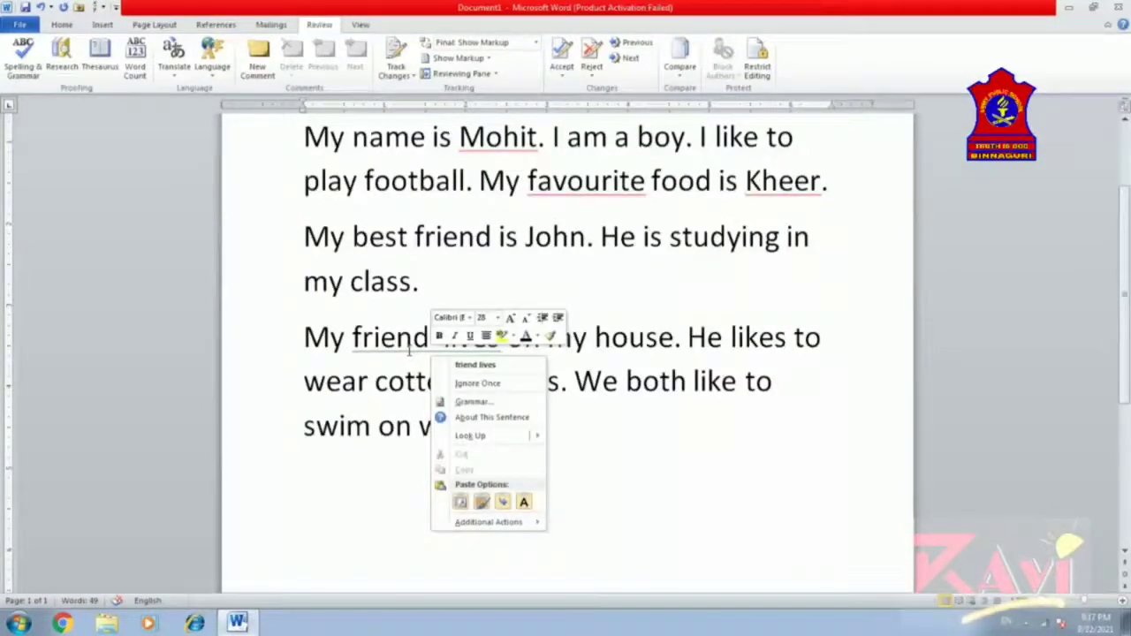
pyautogui.click(467, 366)
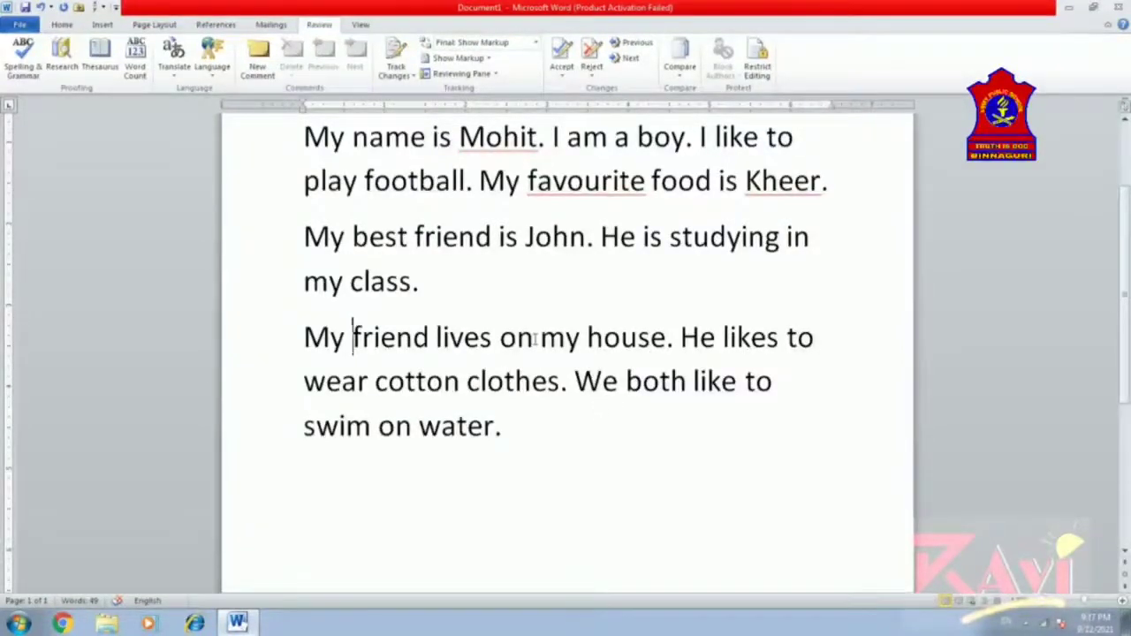
# - Replace "on" with "nearby" in "My friend lives on my house" in the last paragraph
pyautogui.moveTo(534, 338); pyautogui.dragTo(500, 344)
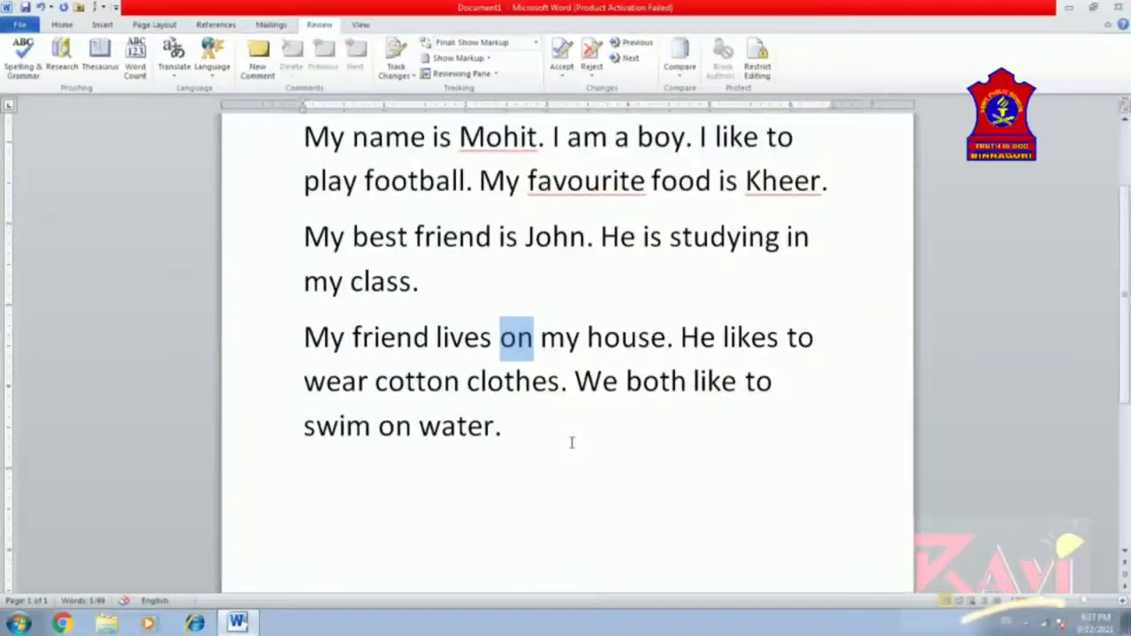
pyautogui.write('nearby')
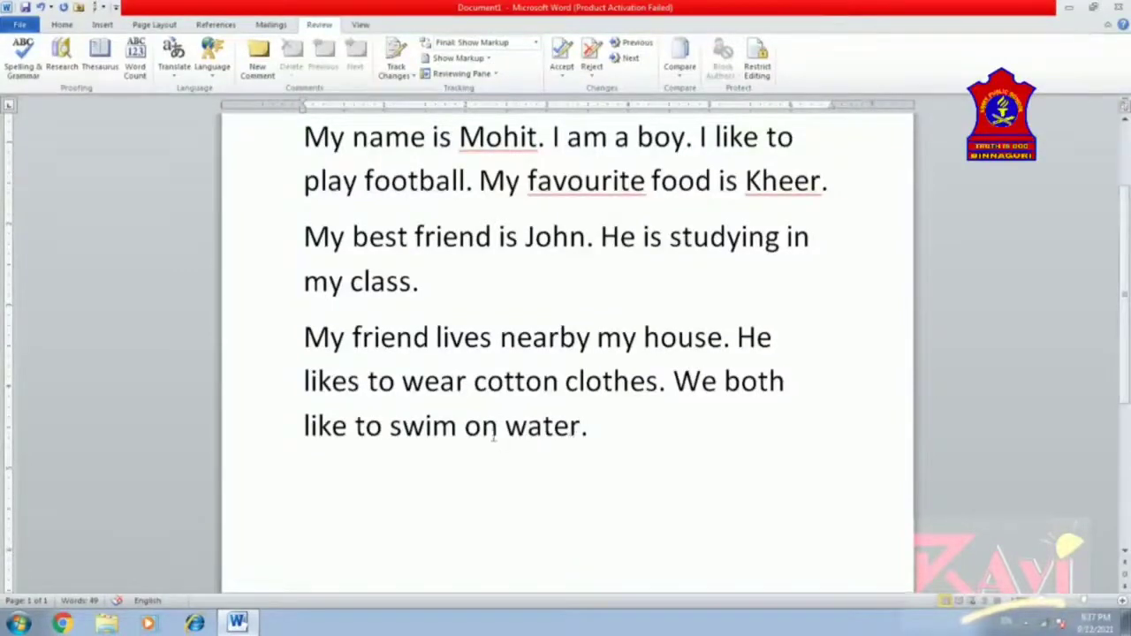
pyautogui.click(588, 431)
# - Delete the underlined "Myself" heading above the first paragraph
pyautogui.scroll(1, 659, 451)
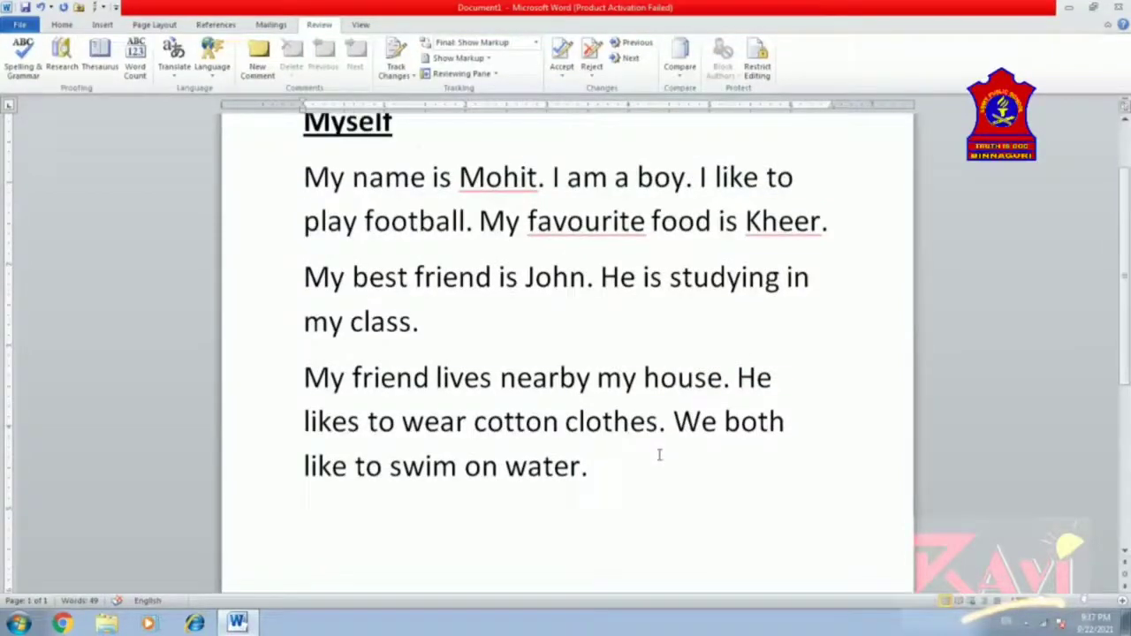
pyautogui.scroll(1, 659, 455)
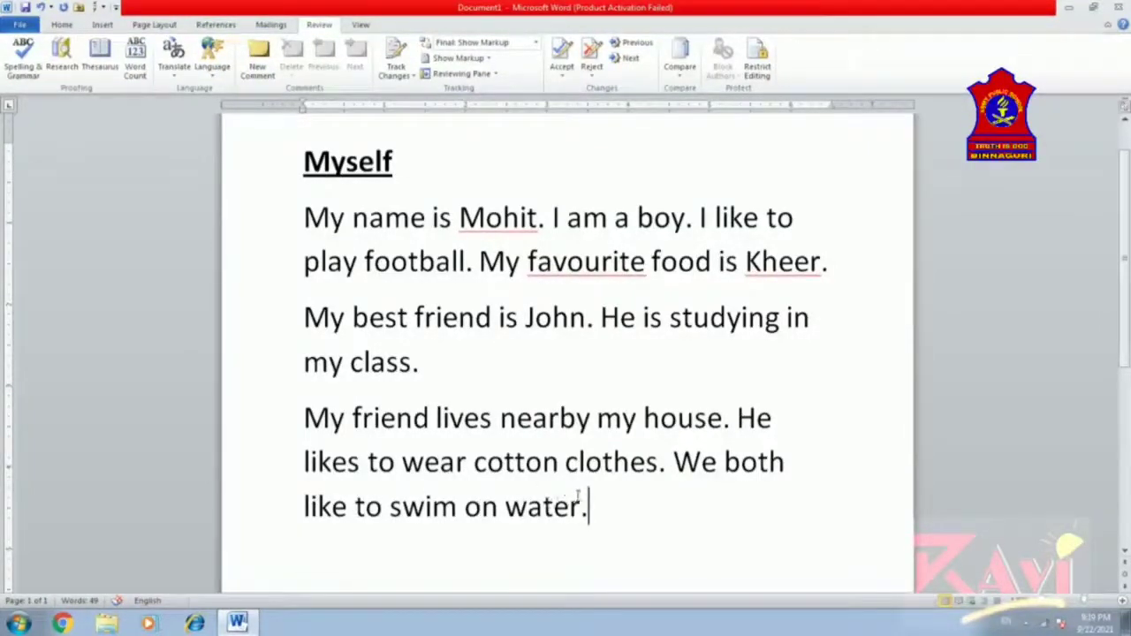
pyautogui.moveTo(404, 164); pyautogui.dragTo(303, 164)
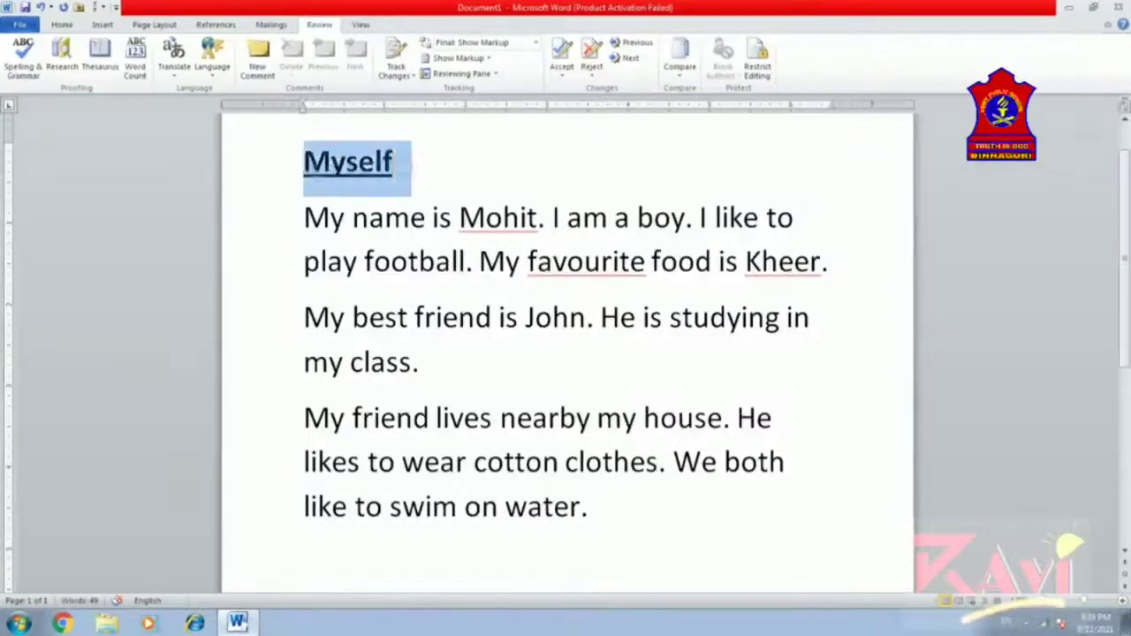
pyautogui.press('Delete')
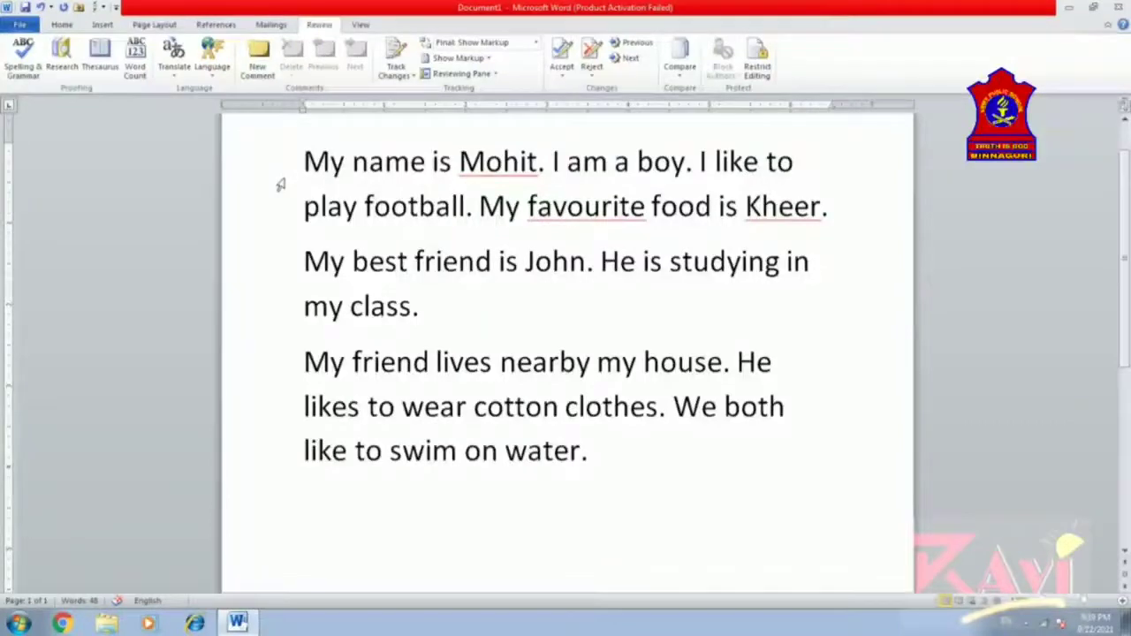
# - Look up "class" in the Thesaurus, replace it with the synonym "grade" in the second paragraph, and close the results
pyautogui.moveTo(410, 306); pyautogui.dragTo(351, 305)
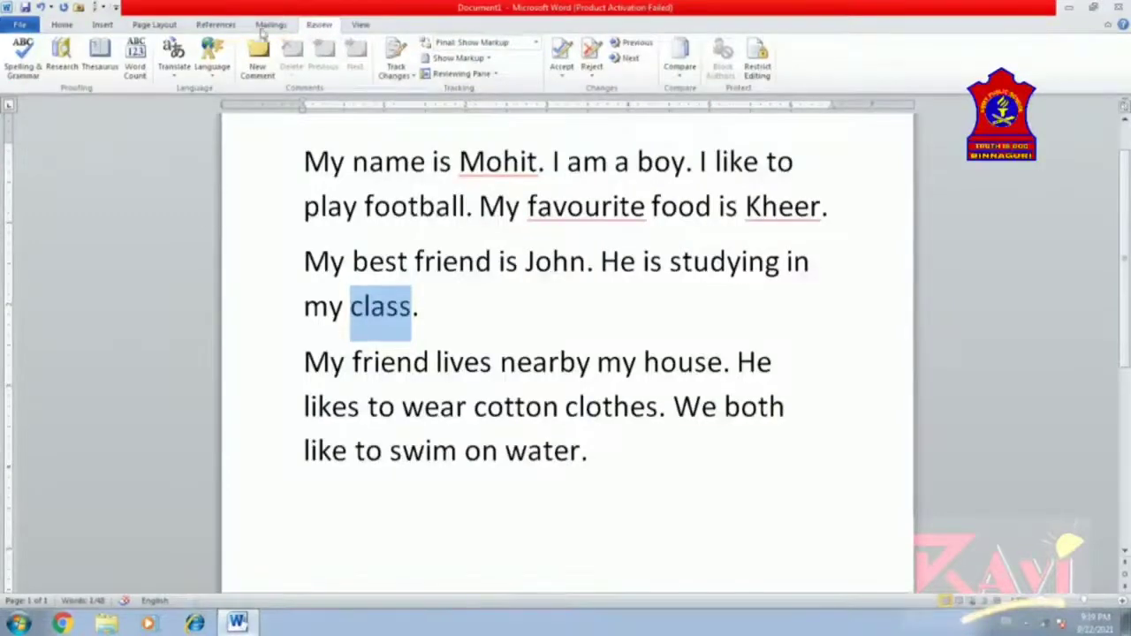
pyautogui.click(102, 63)
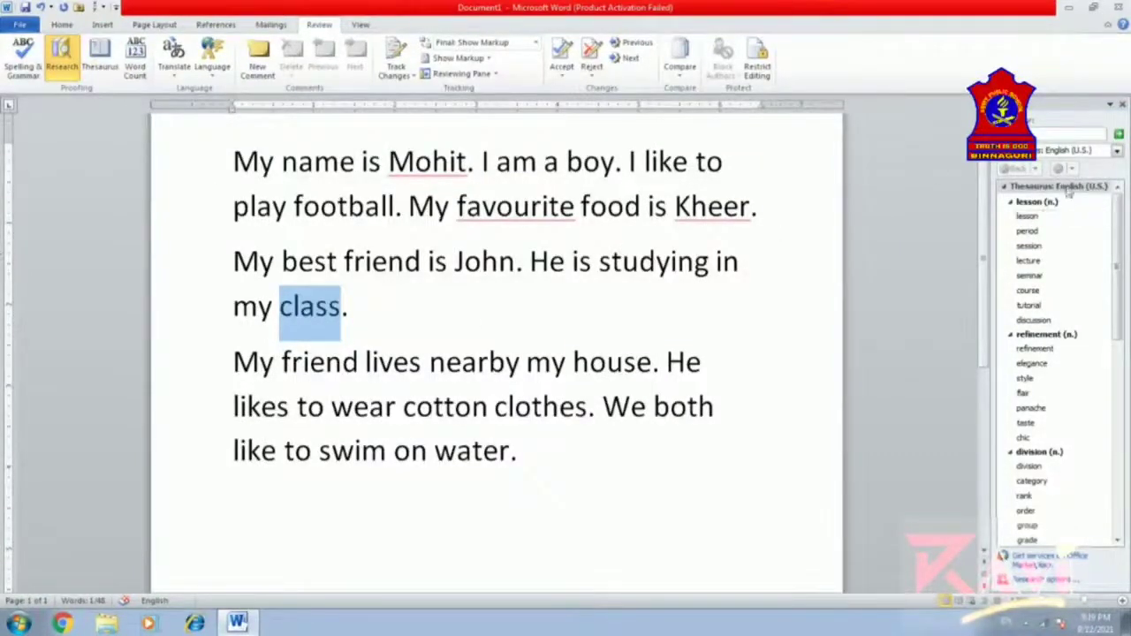
pyautogui.moveTo(1057, 222)
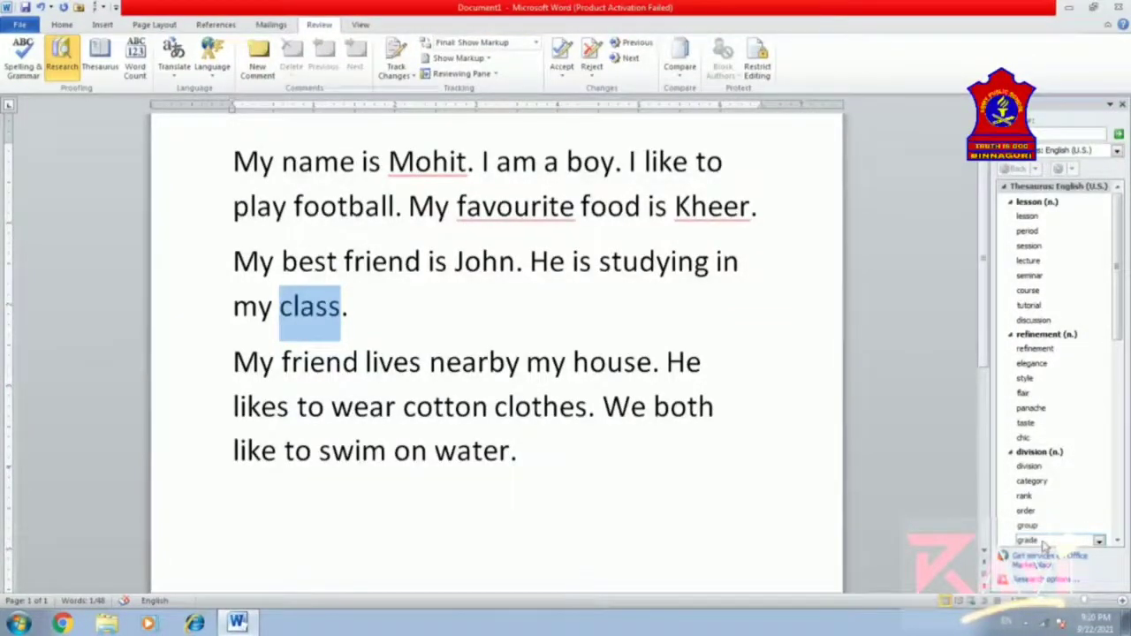
pyautogui.click(1099, 541)
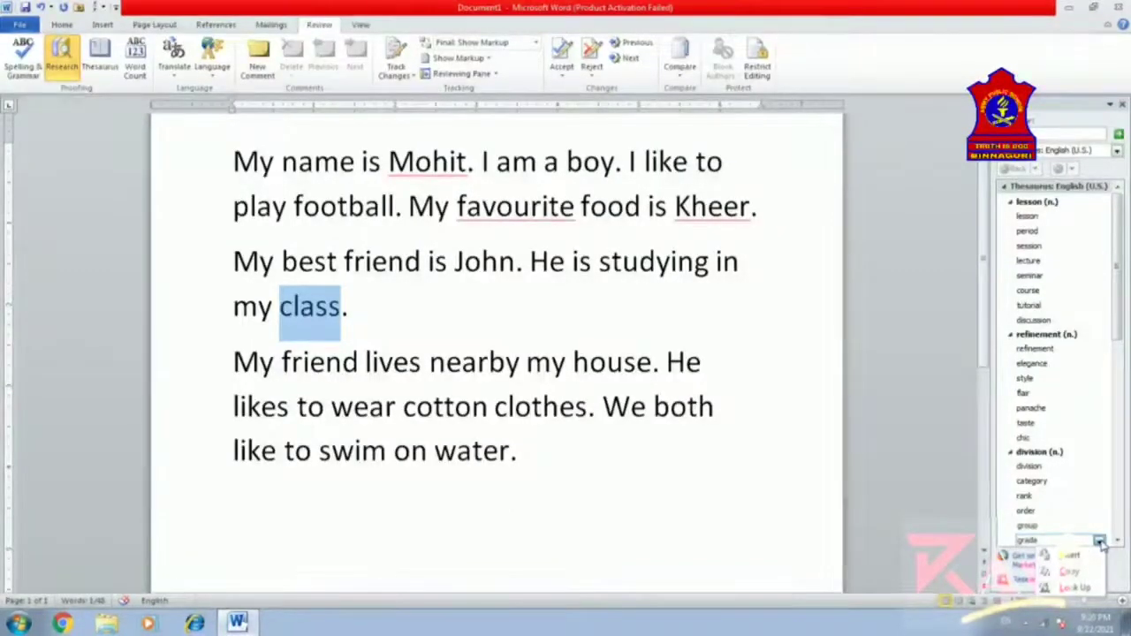
pyautogui.click(1079, 557)
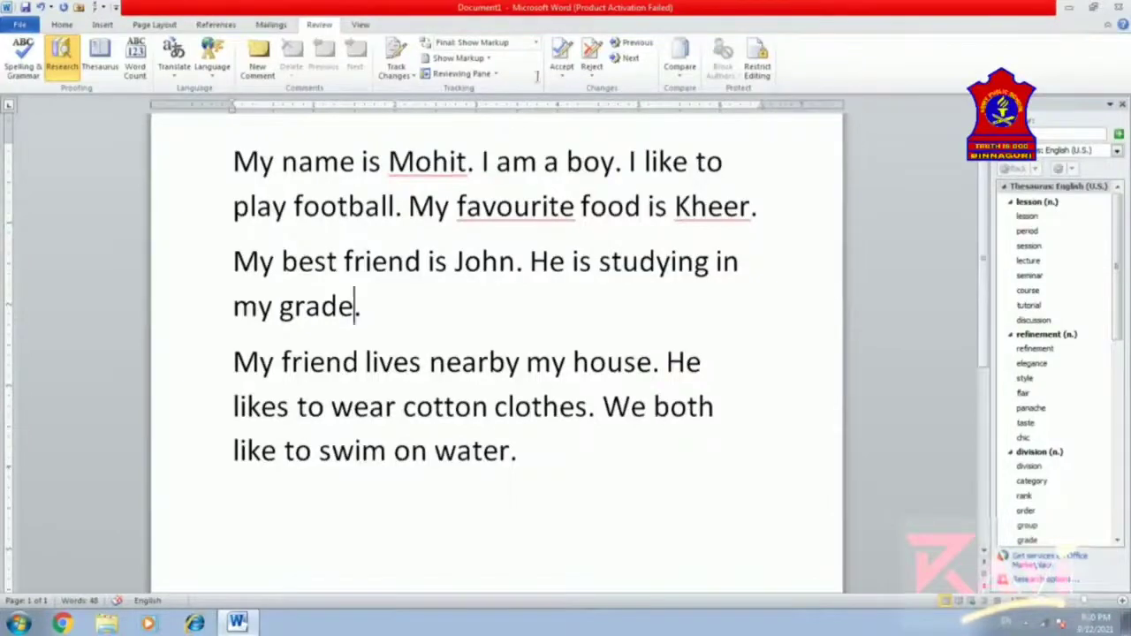
pyautogui.click(1122, 106)
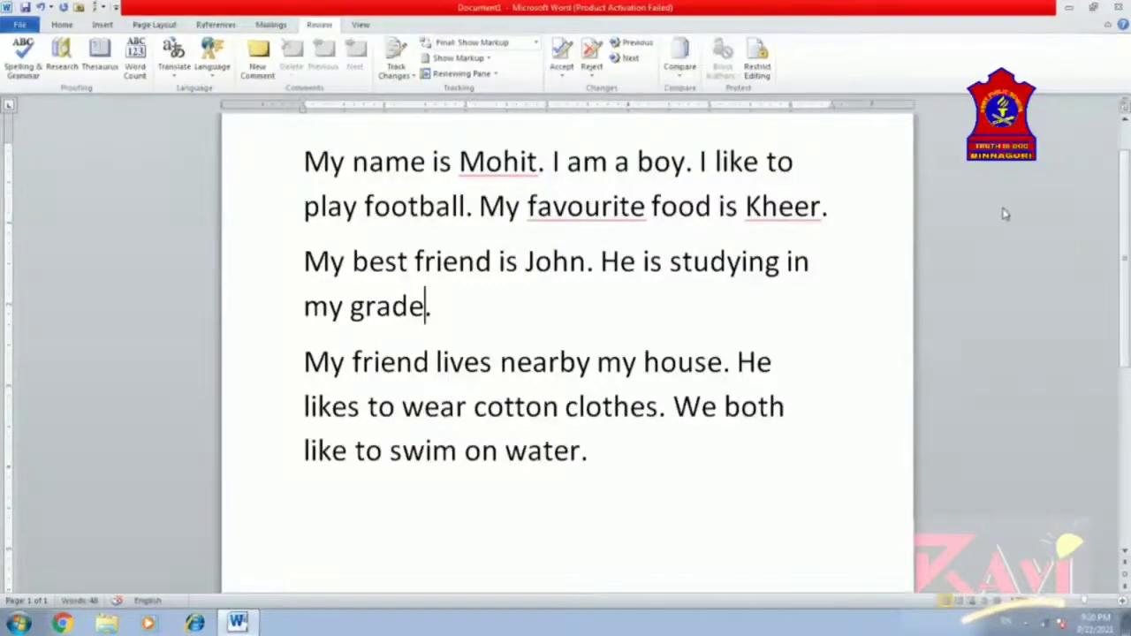
# - Look up "favourite" in the Thesaurus through the spelling alternative "favorite" and replace it with "favored" in the first paragraph
pyautogui.moveTo(651, 205); pyautogui.dragTo(528, 206)
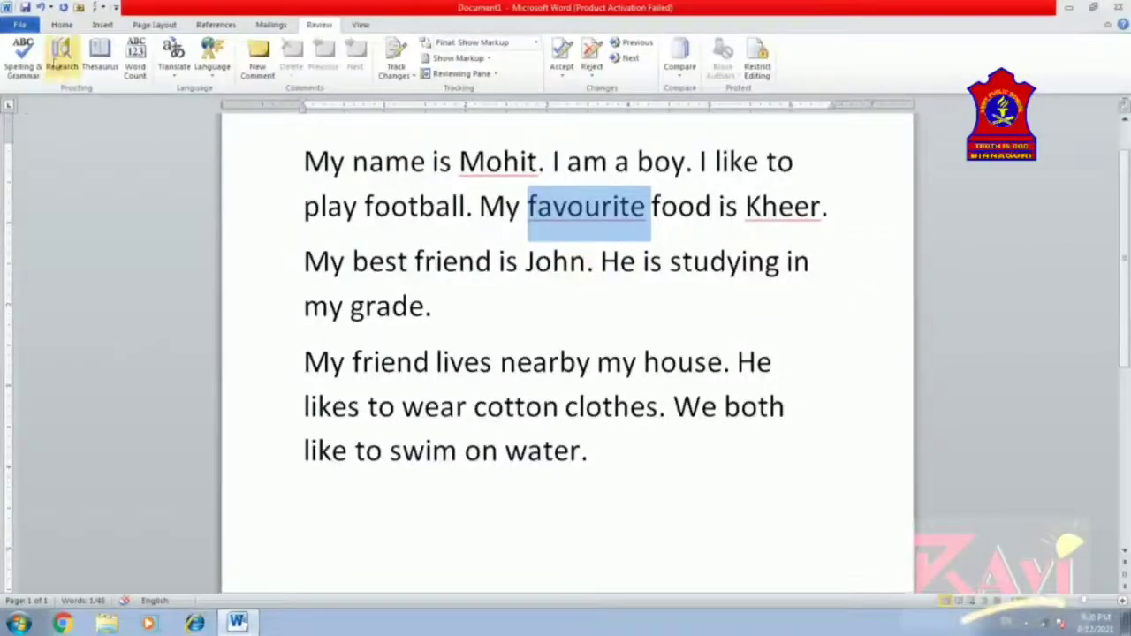
pyautogui.click(100, 57)
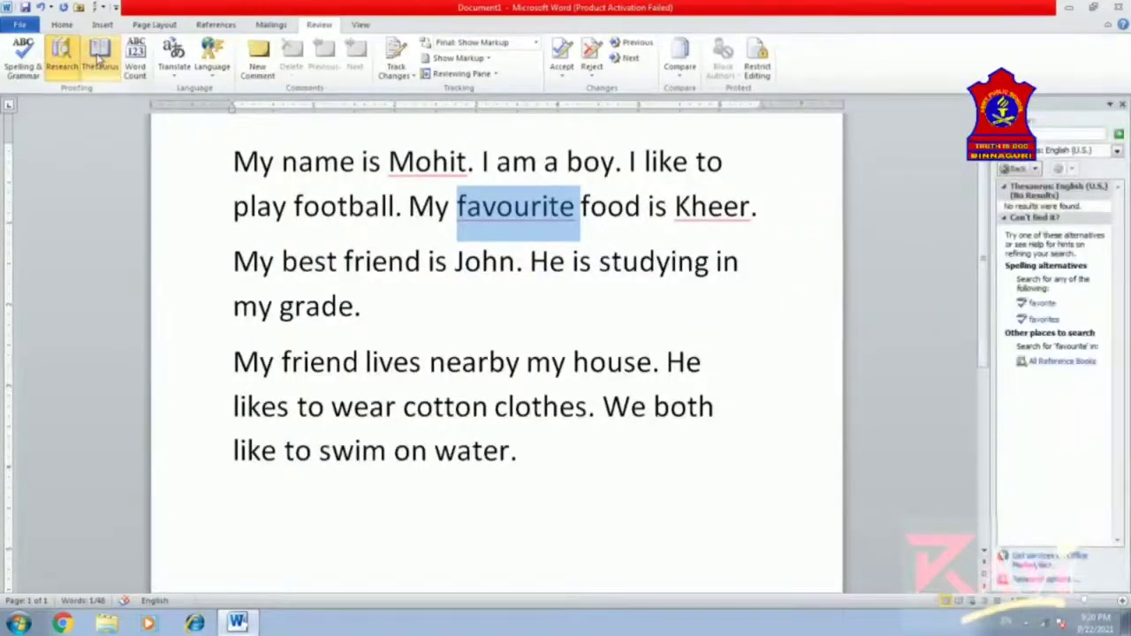
pyautogui.click(1040, 303)
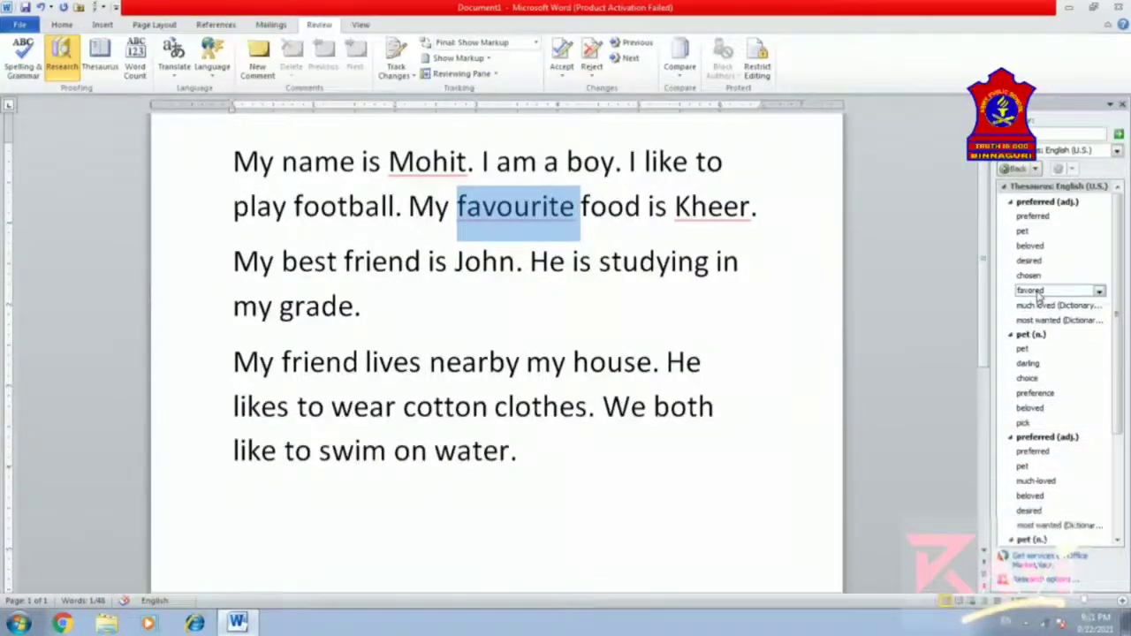
pyautogui.click(1099, 291)
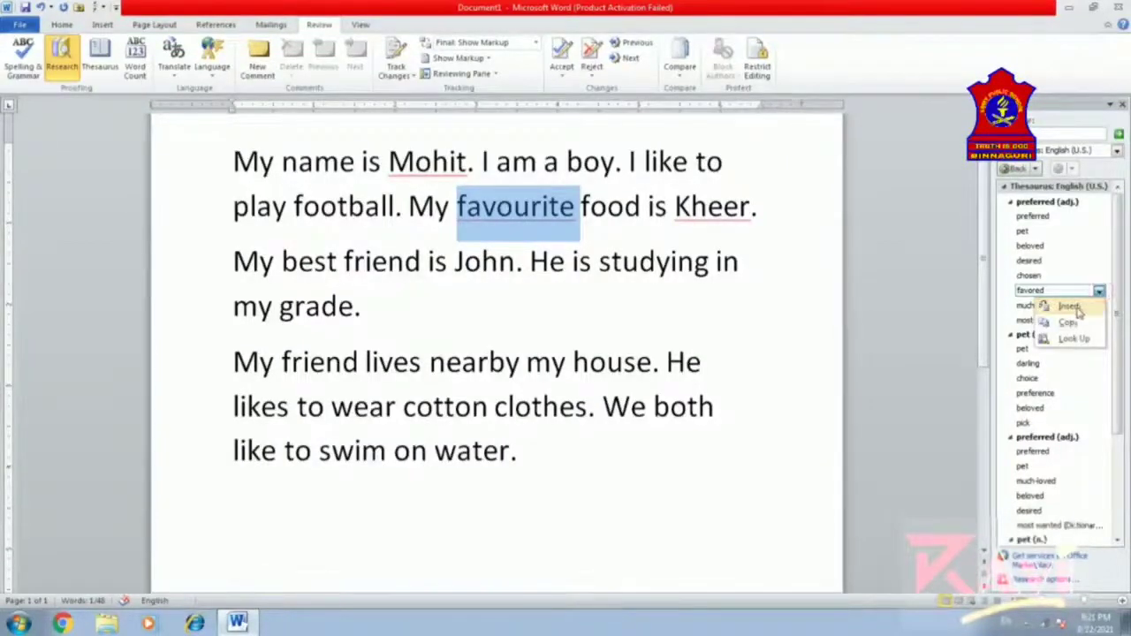
pyautogui.click(1067, 306)
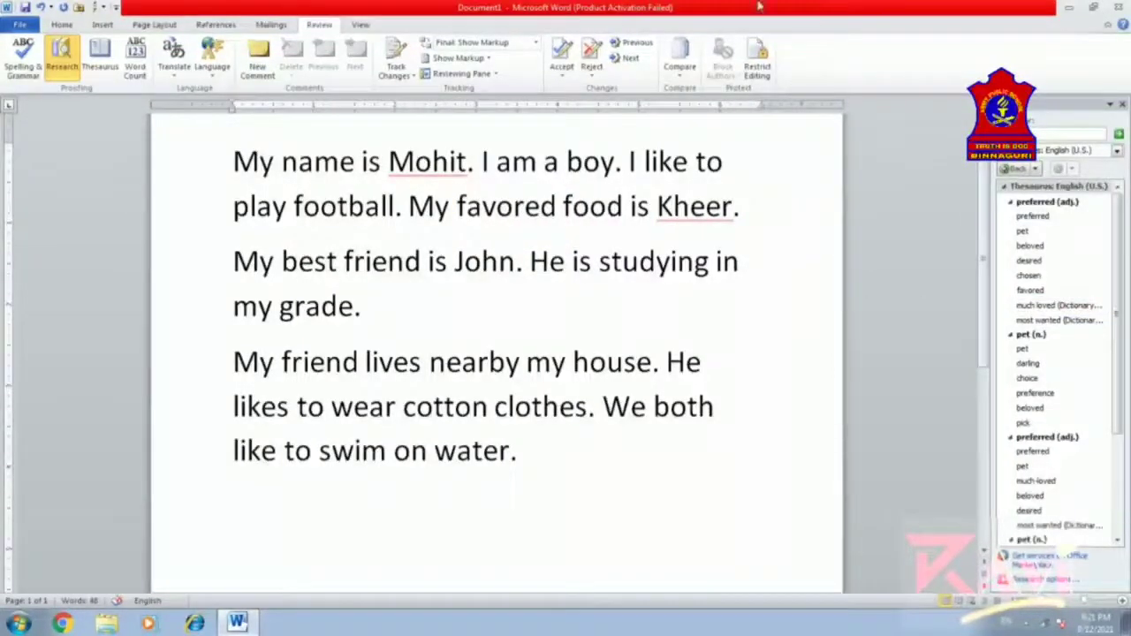